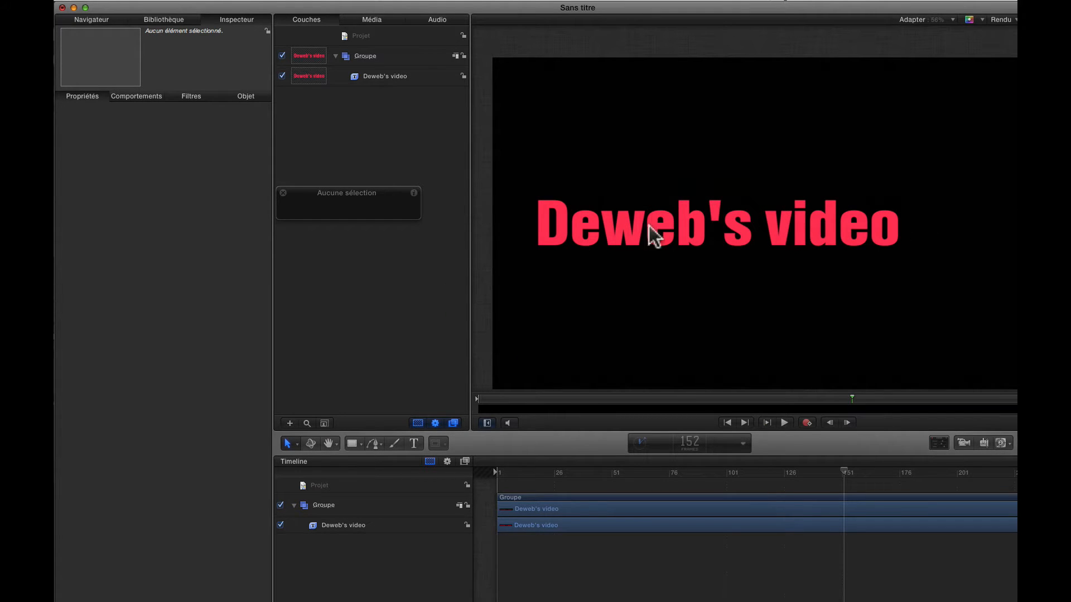
# Open the text layout (Présentation) settings of the "Deweb's video" title layer
pyautogui.click(391, 78)
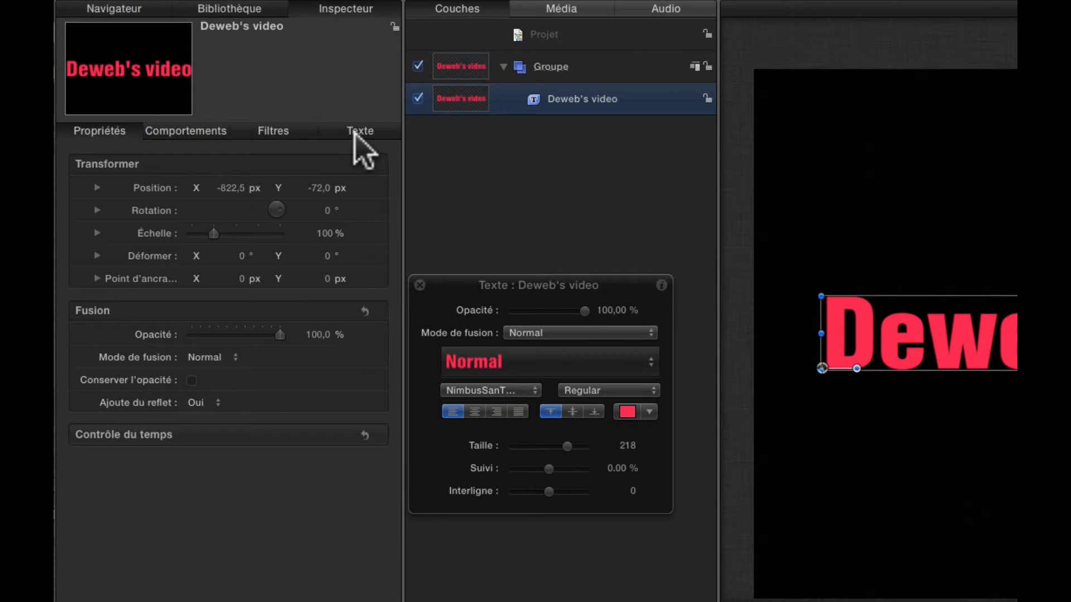
pyautogui.click(245, 96)
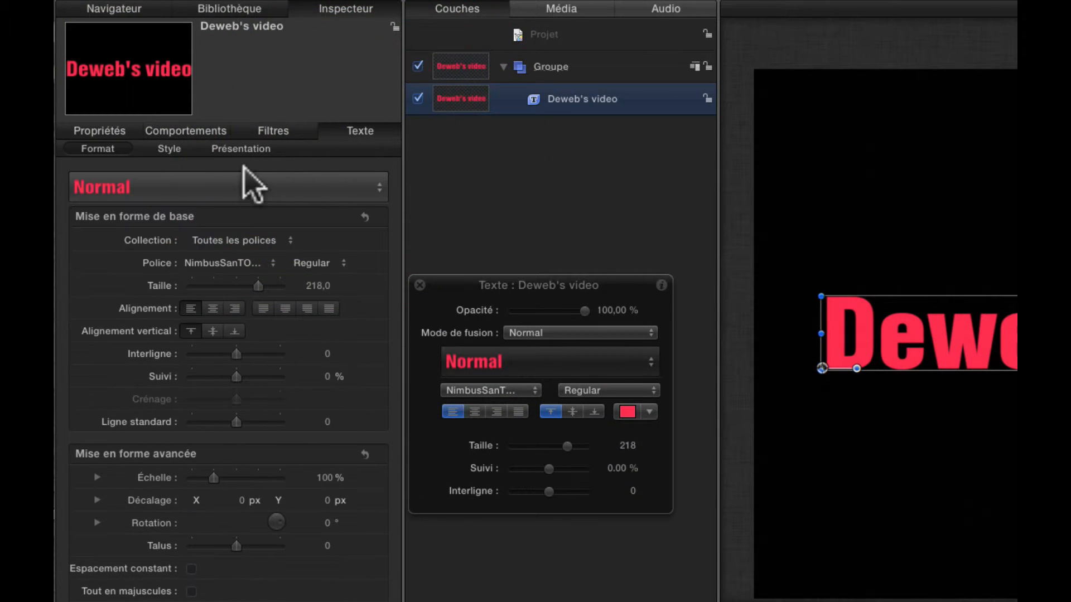
pyautogui.click(235, 148)
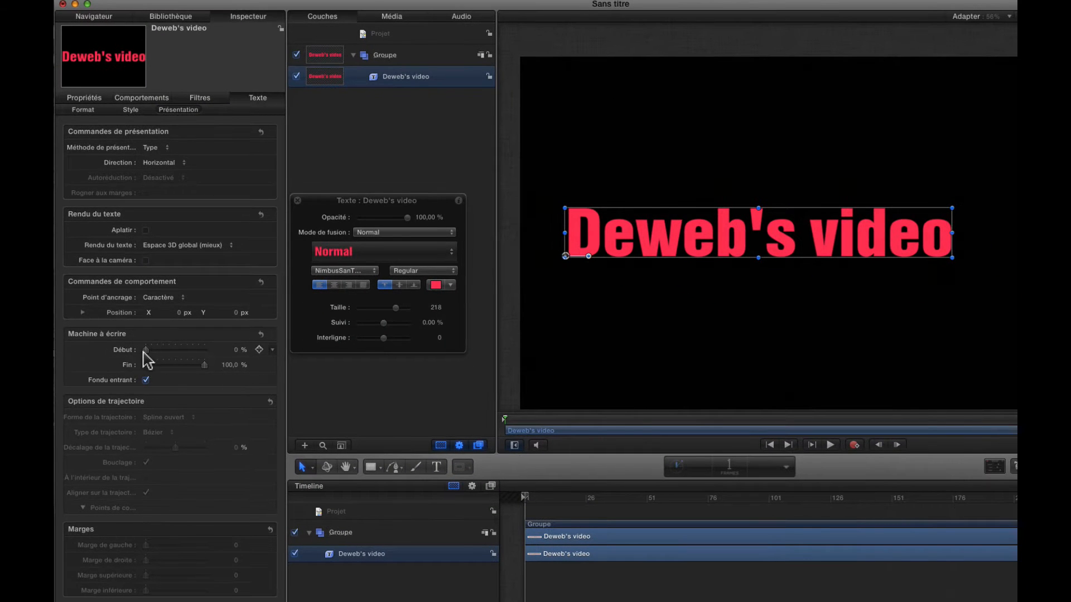
# Try out the Machine à écrire Début and Fin values and leave Fin at 0 % on the first frame
pyautogui.moveTo(146, 350)
pyautogui.mouseDown()
pyautogui.moveTo(207, 350)
pyautogui.moveTo(146, 350)
pyautogui.mouseUp()
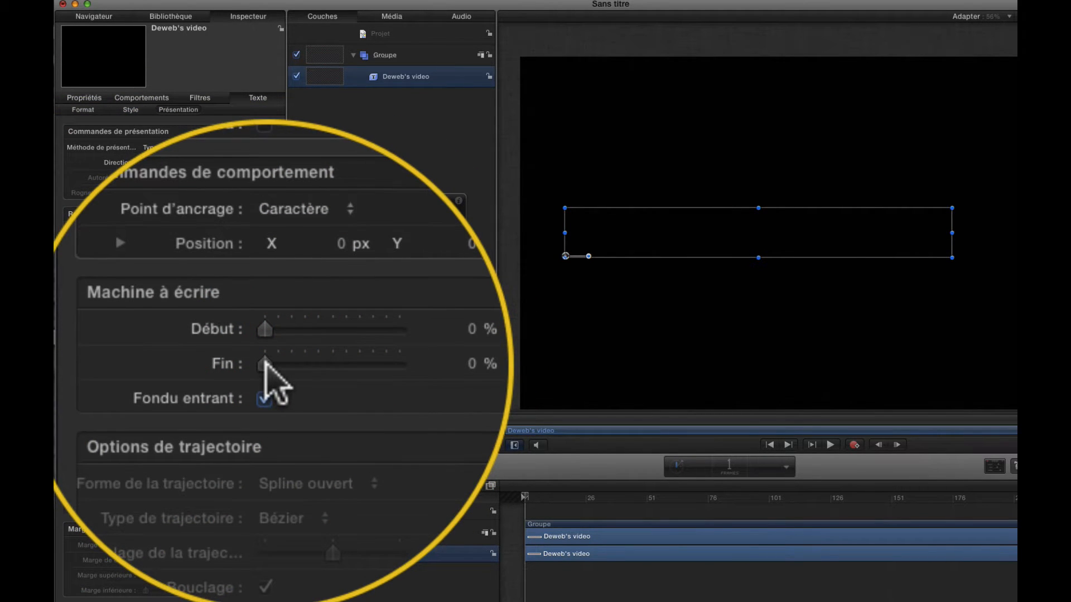
pyautogui.moveTo(146, 366); pyautogui.dragTo(241, 370)
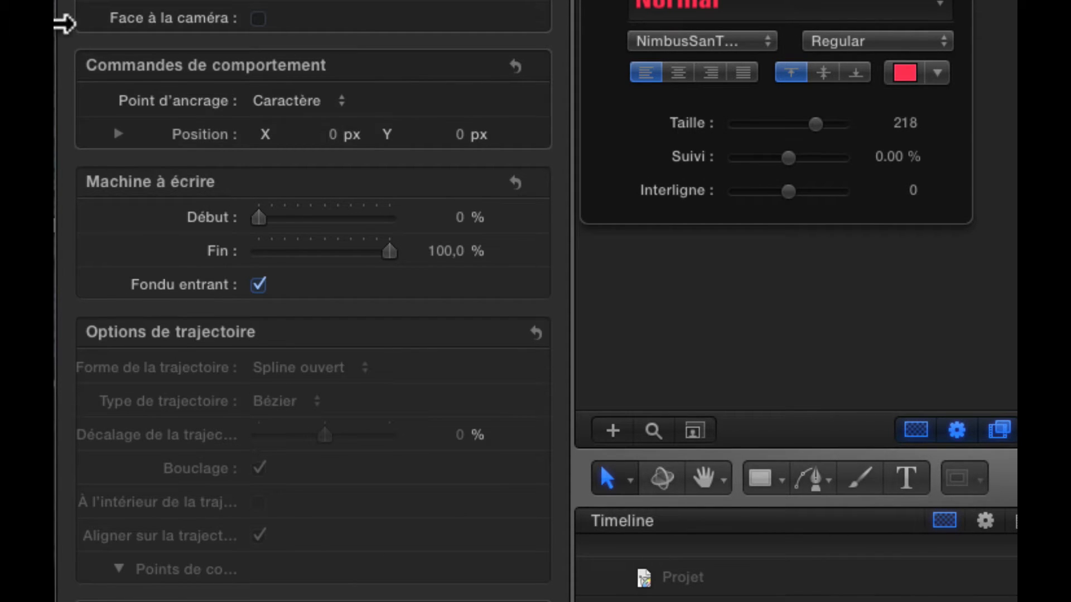
pyautogui.click(188, 248)
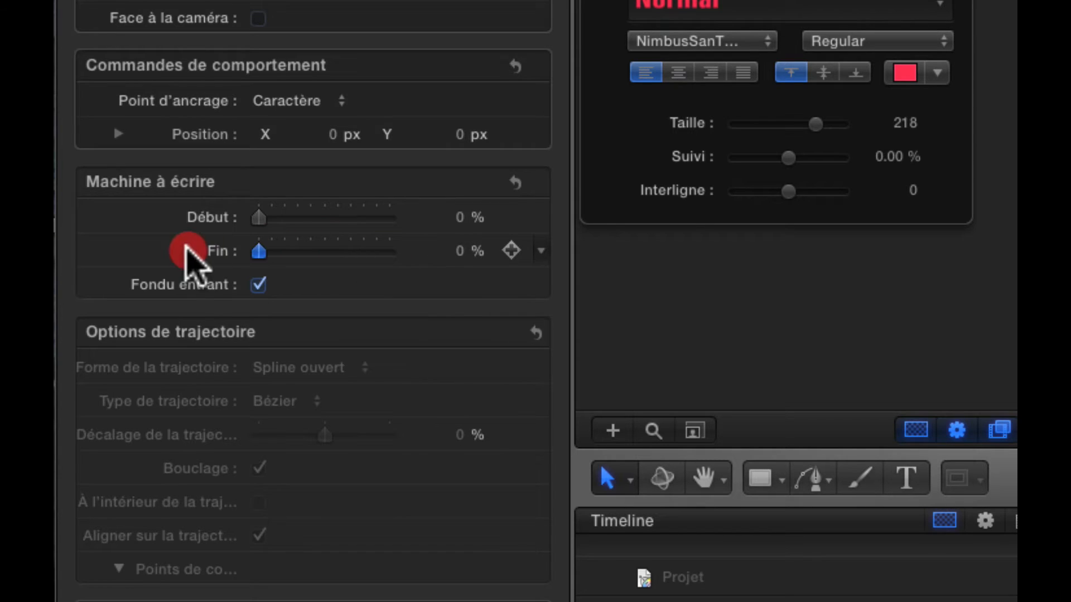
pyautogui.click(945, 237)
pyautogui.moveTo(945, 237); pyautogui.dragTo(56, 334)
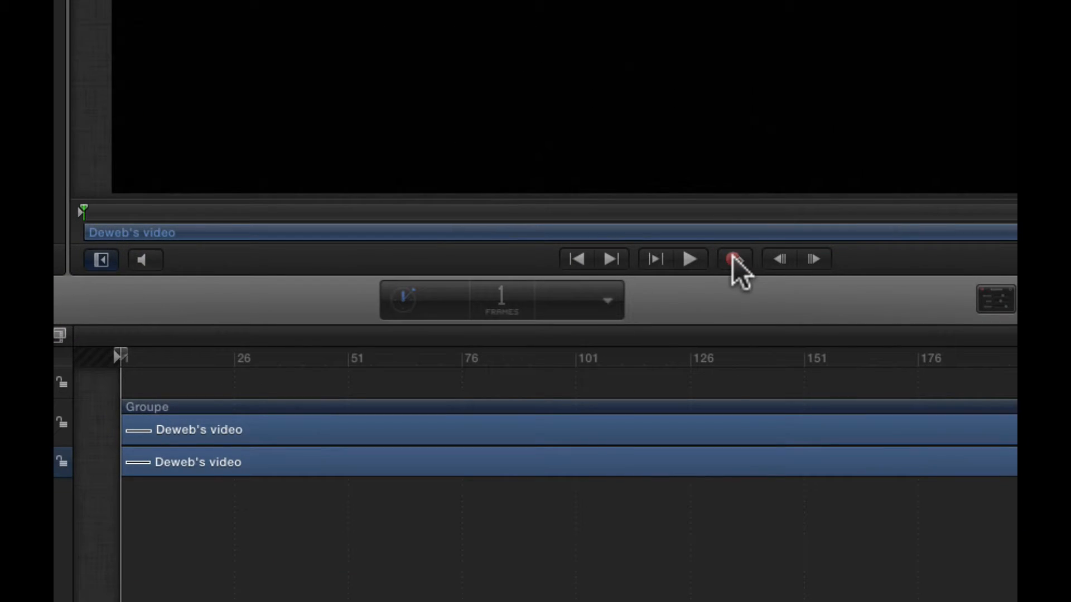
# Switch the time display to timecode and record a Fin keyframe of 100 % at 00:00:02:00
pyautogui.click(731, 260)
pyautogui.moveTo(119, 356); pyautogui.dragTo(342, 356)
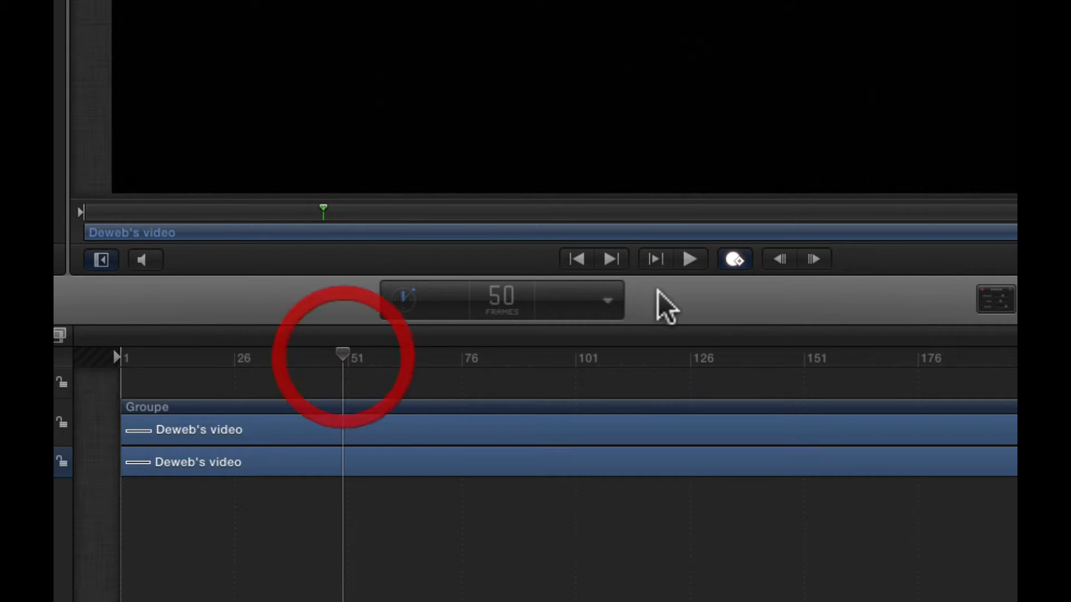
pyautogui.click(607, 300)
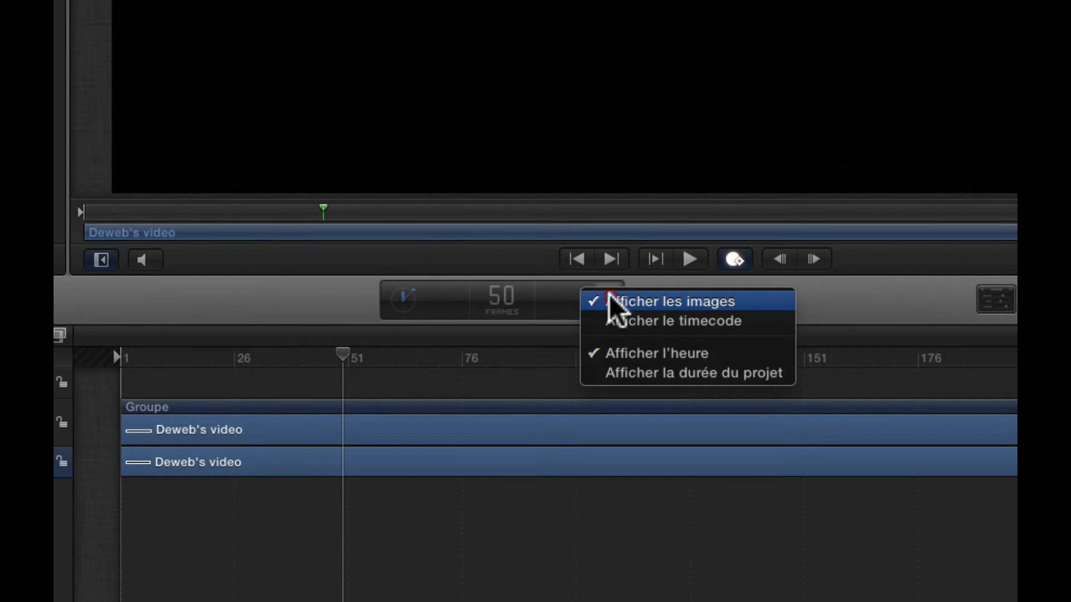
pyautogui.click(614, 321)
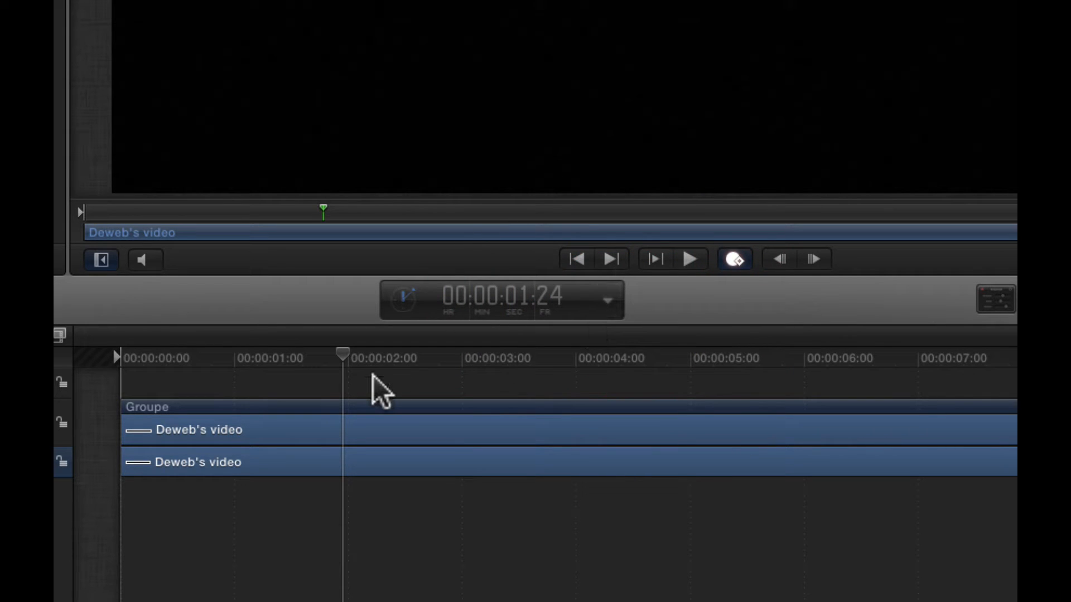
pyautogui.press('Right')
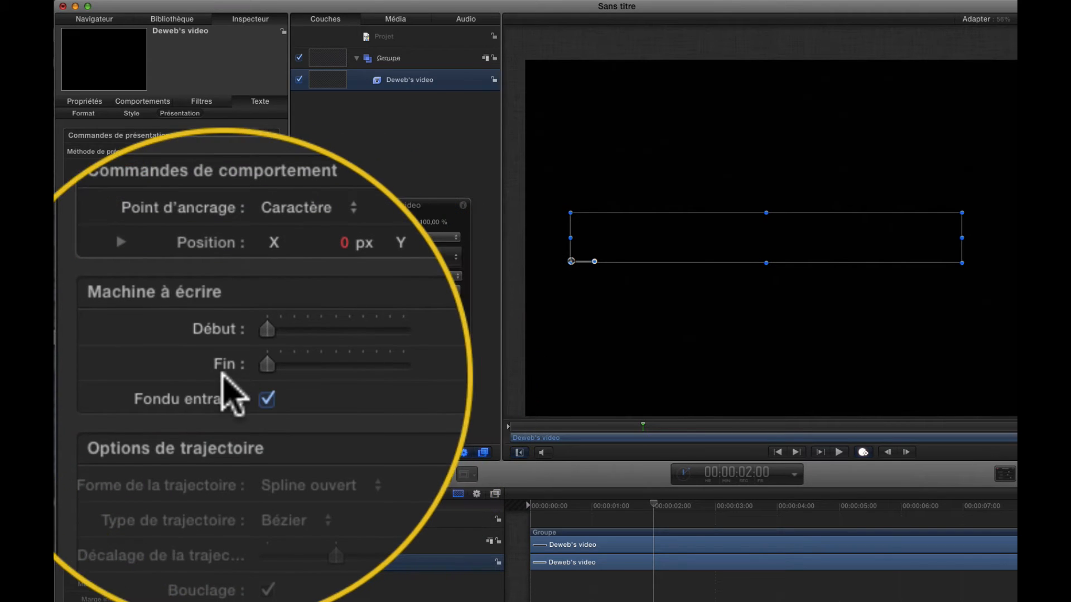
pyautogui.moveTo(146, 371); pyautogui.dragTo(286, 371)
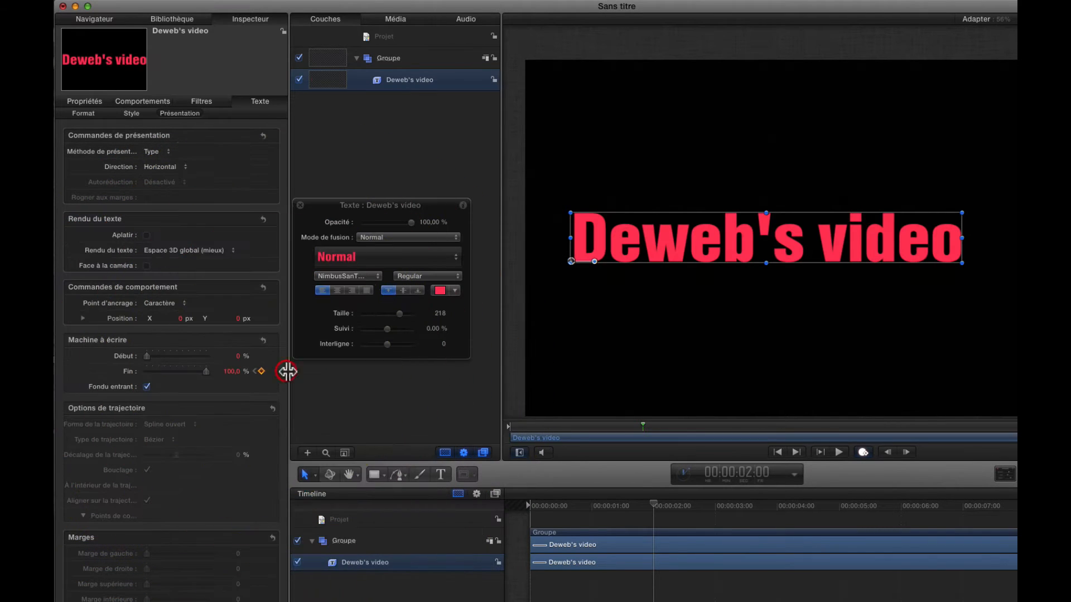
pyautogui.click(863, 452)
# Play the typewriter animation from the start of the timeline
pyautogui.moveTo(652, 503); pyautogui.dragTo(491, 513)
pyautogui.press('space')
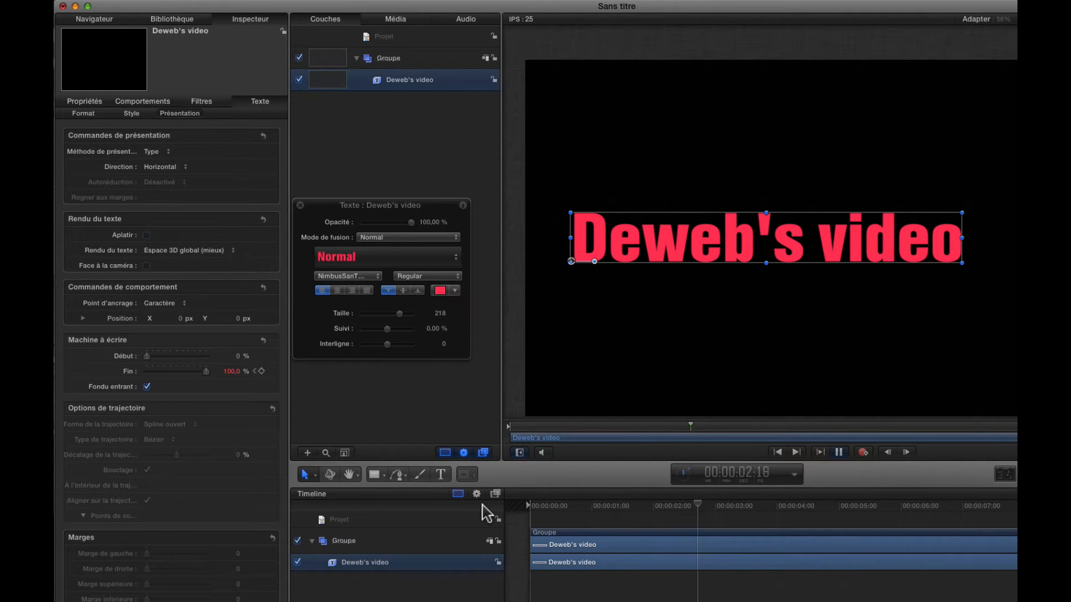
pyautogui.press('space')
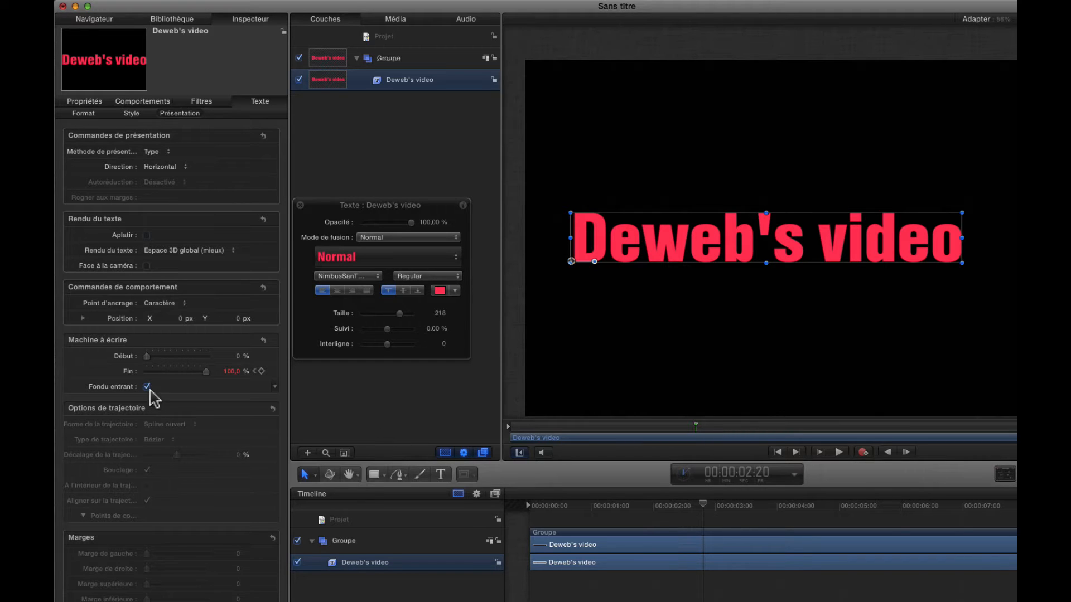
# Turn off Fondu entrant for the typewriter effect and preview the animation from the first frame
pyautogui.moveTo(703, 510); pyautogui.dragTo(529, 509)
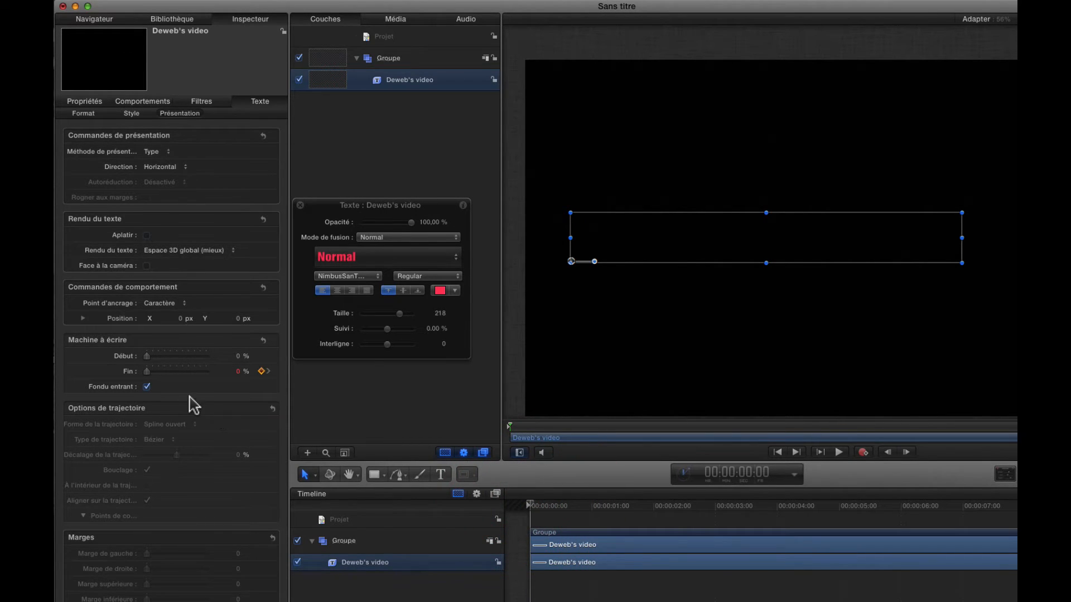
pyautogui.click(147, 386)
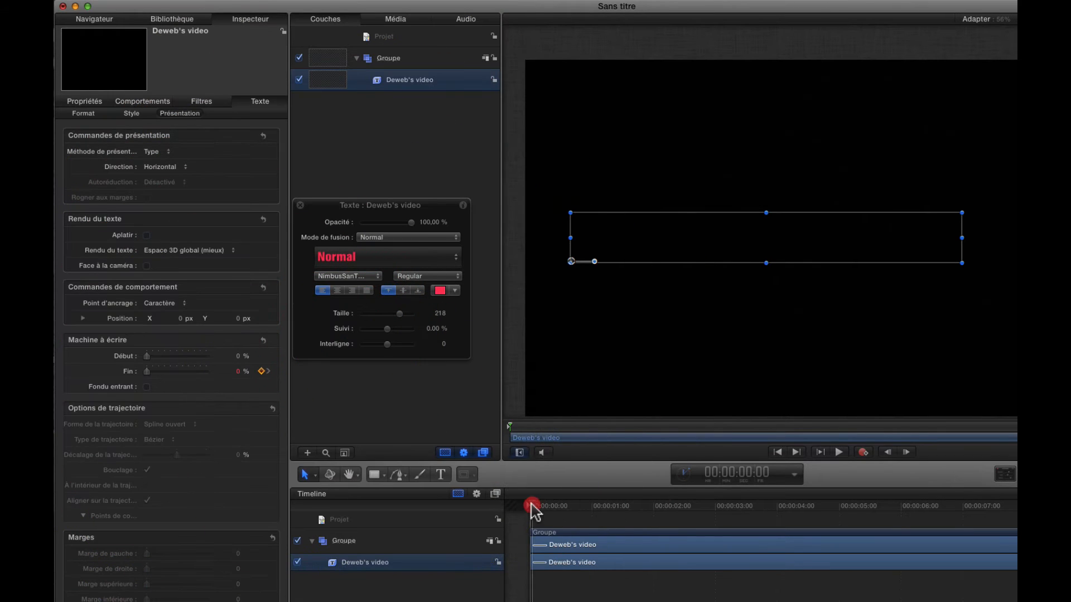
pyautogui.click(532, 506)
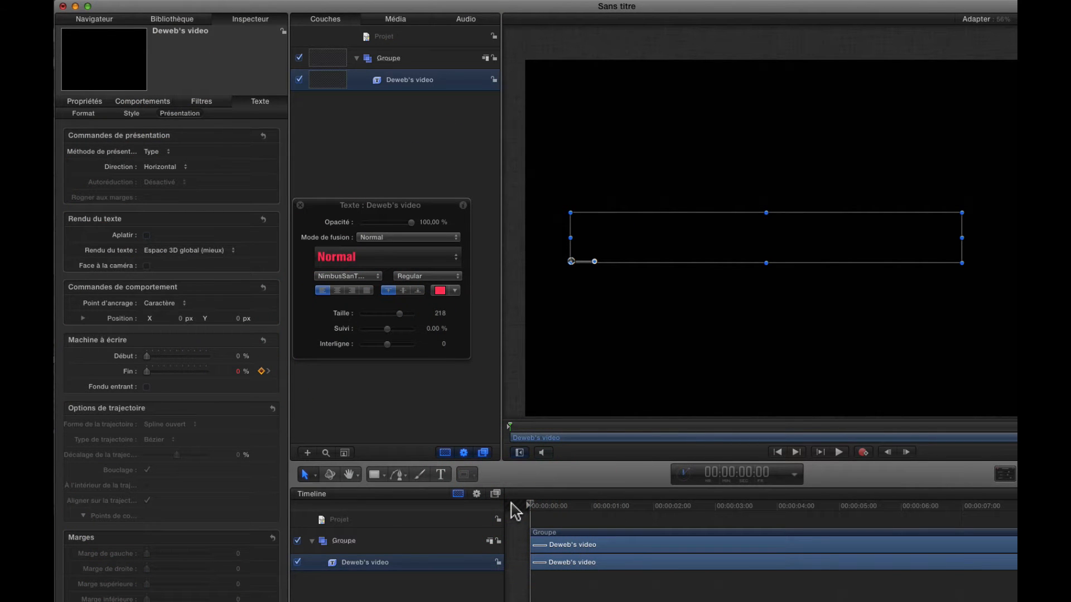
pyautogui.press('space')
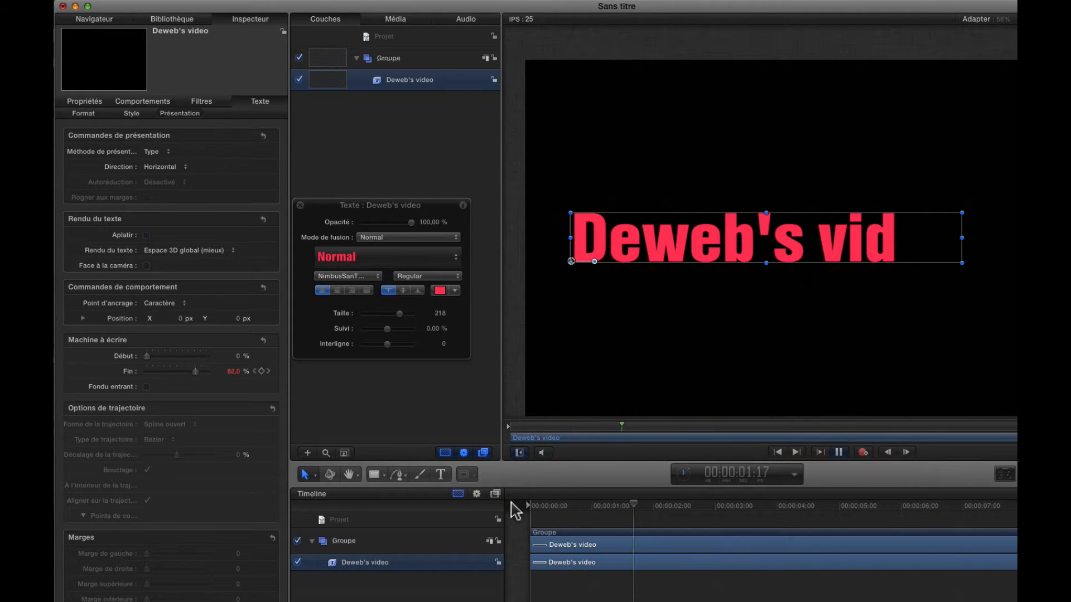
pyautogui.press('space')
# Turn Fondu entrant back on and preview the letters' fade-in from the first frame
pyautogui.moveTo(632, 512); pyautogui.dragTo(461, 507)
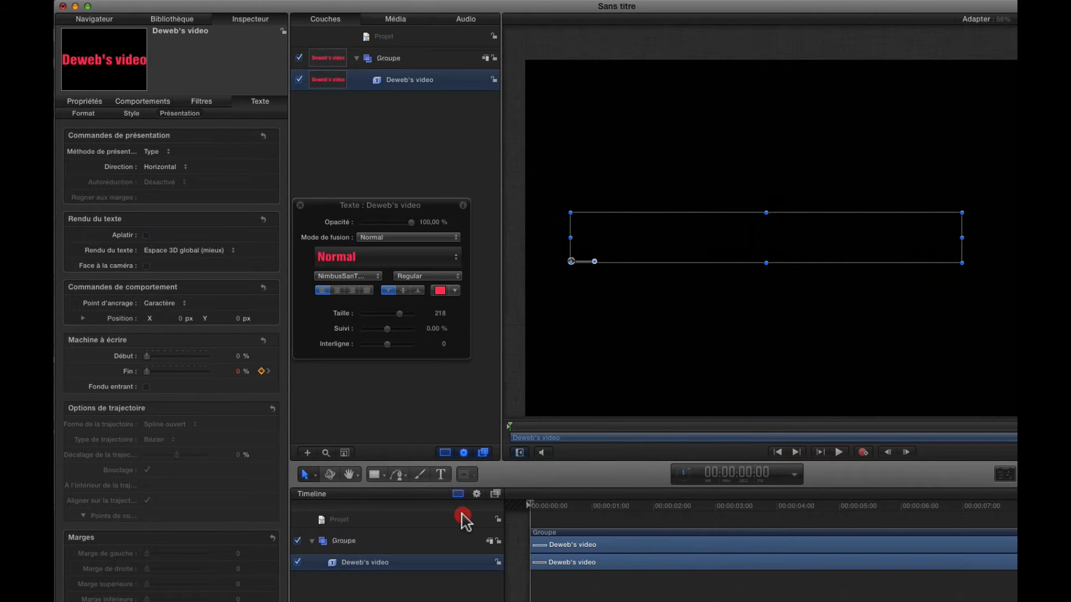
pyautogui.click(147, 386)
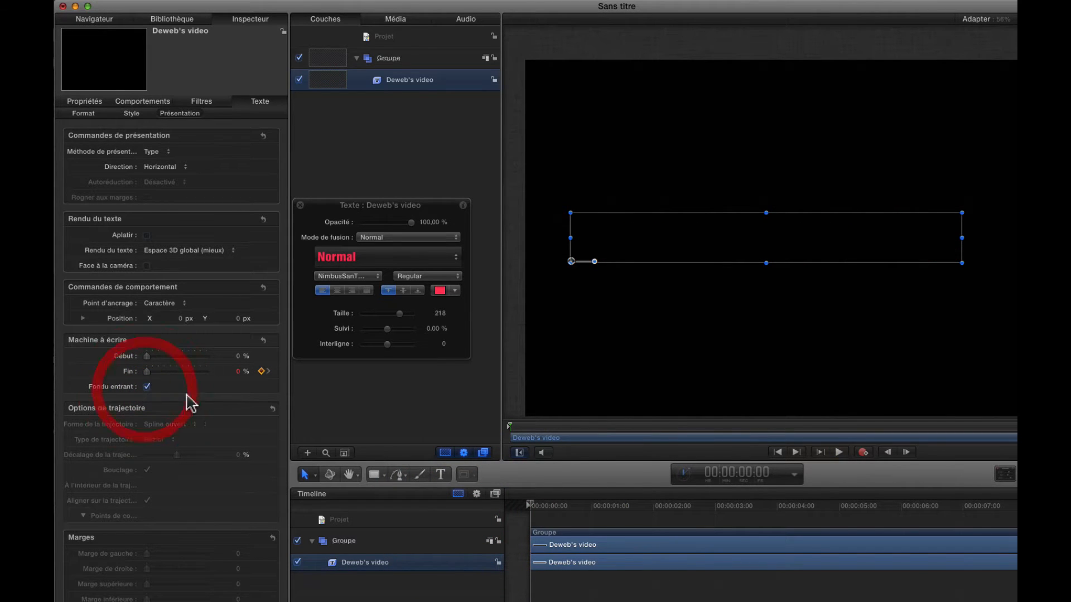
pyautogui.press('space')
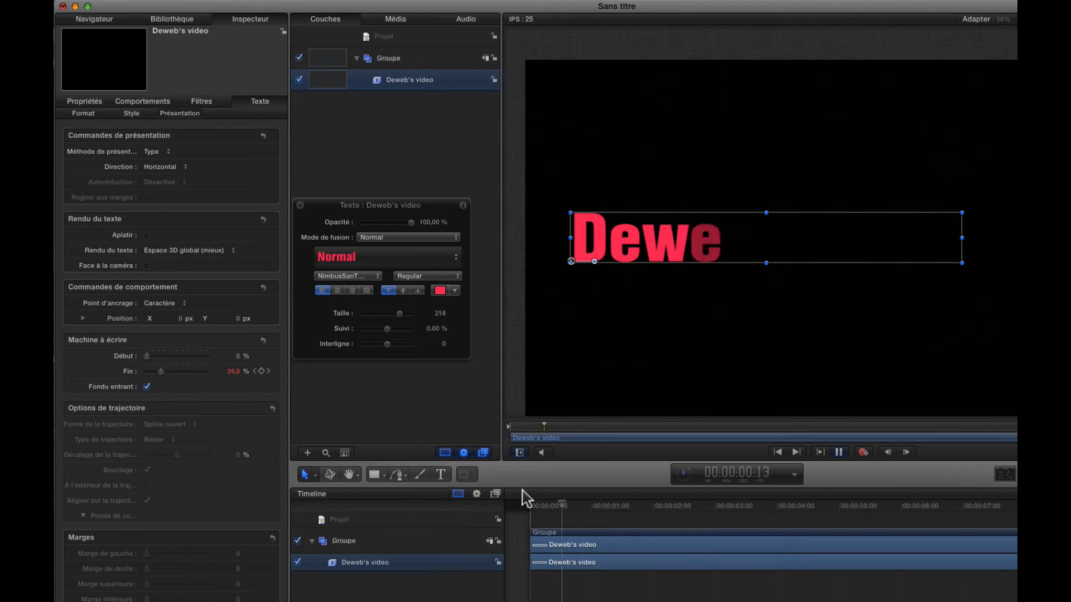
pyautogui.press('space')
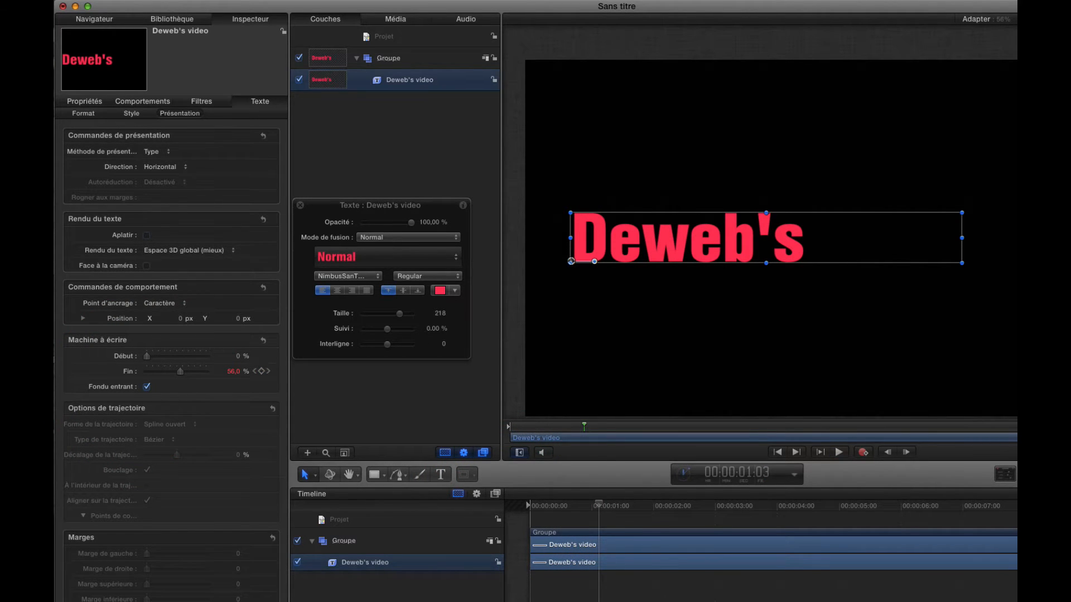
# Keyframe Début from 0 % at 00:00:05:00 to 100 % at 00:00:07:00 and play the animation
pyautogui.moveTo(608, 510); pyautogui.dragTo(866, 508)
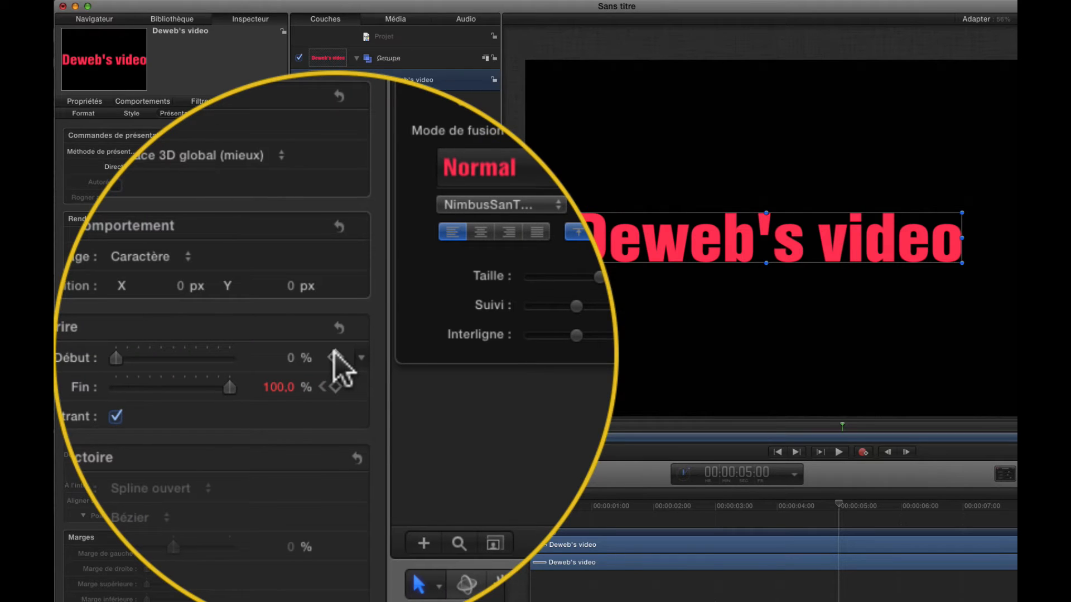
pyautogui.click(335, 354)
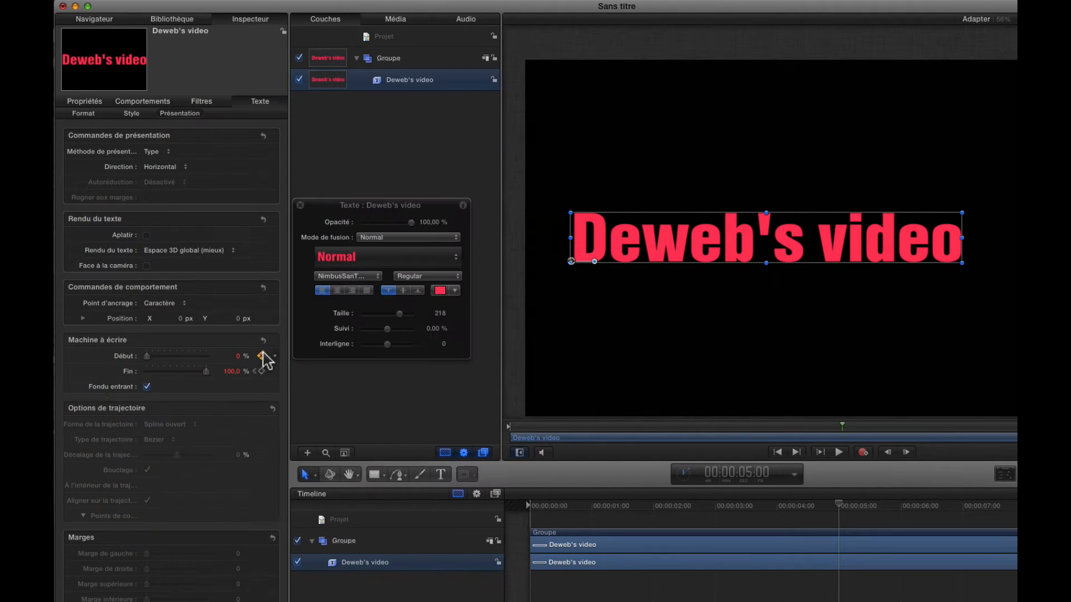
pyautogui.click(864, 452)
pyautogui.moveTo(839, 505); pyautogui.dragTo(966, 510)
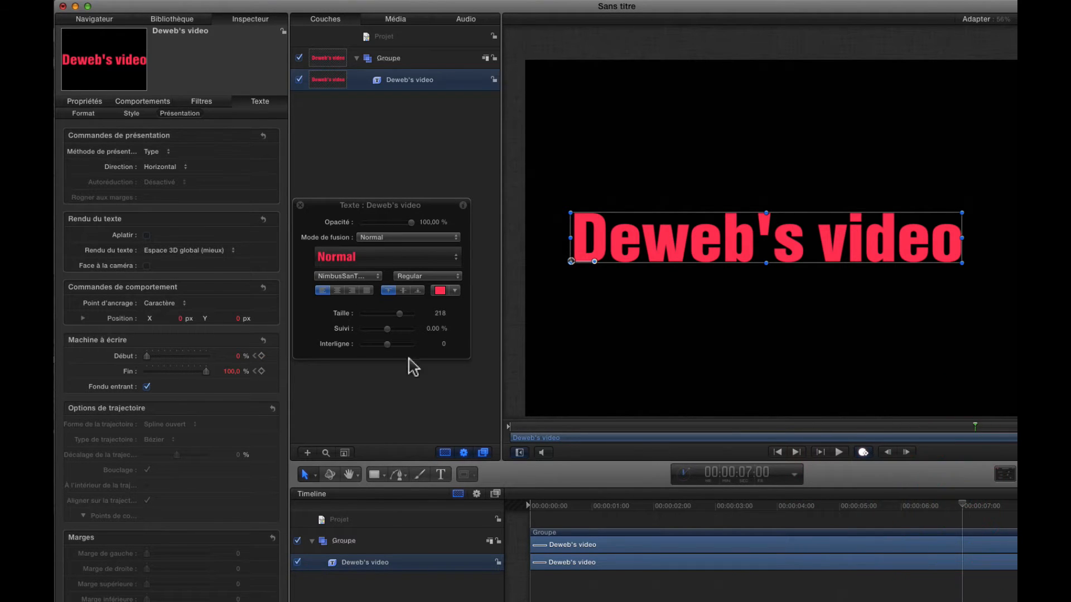
pyautogui.moveTo(240, 360); pyautogui.dragTo(342, 363)
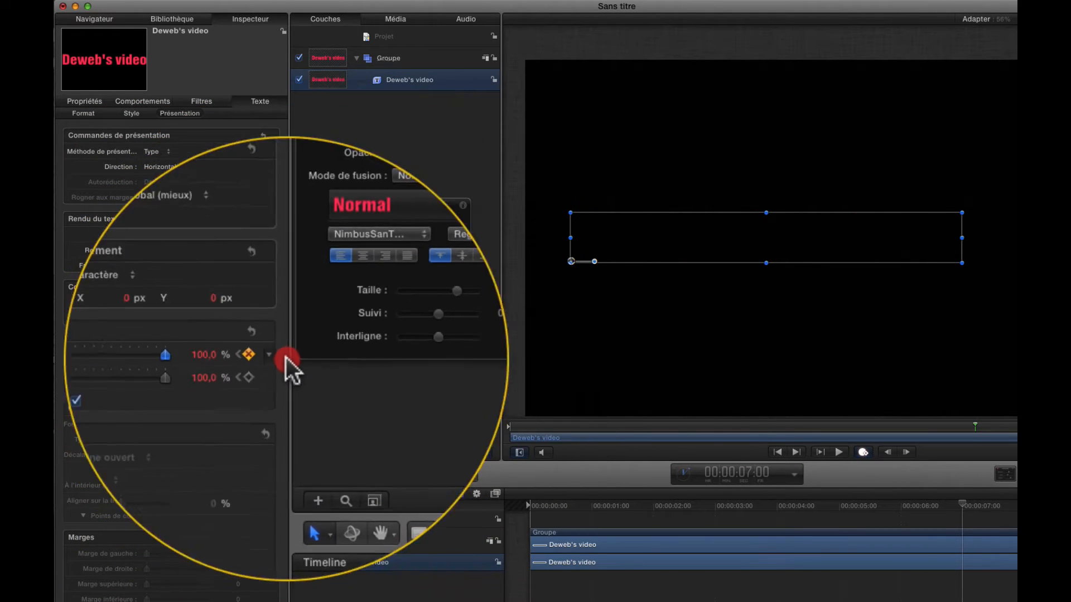
pyautogui.click(863, 452)
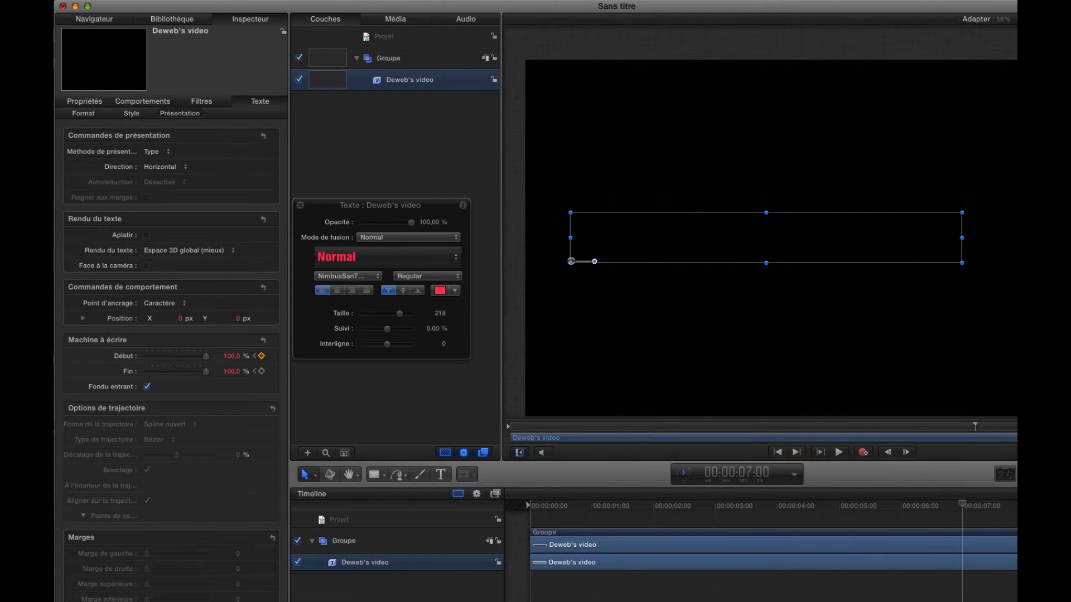
pyautogui.press('space')
pyautogui.press('space')
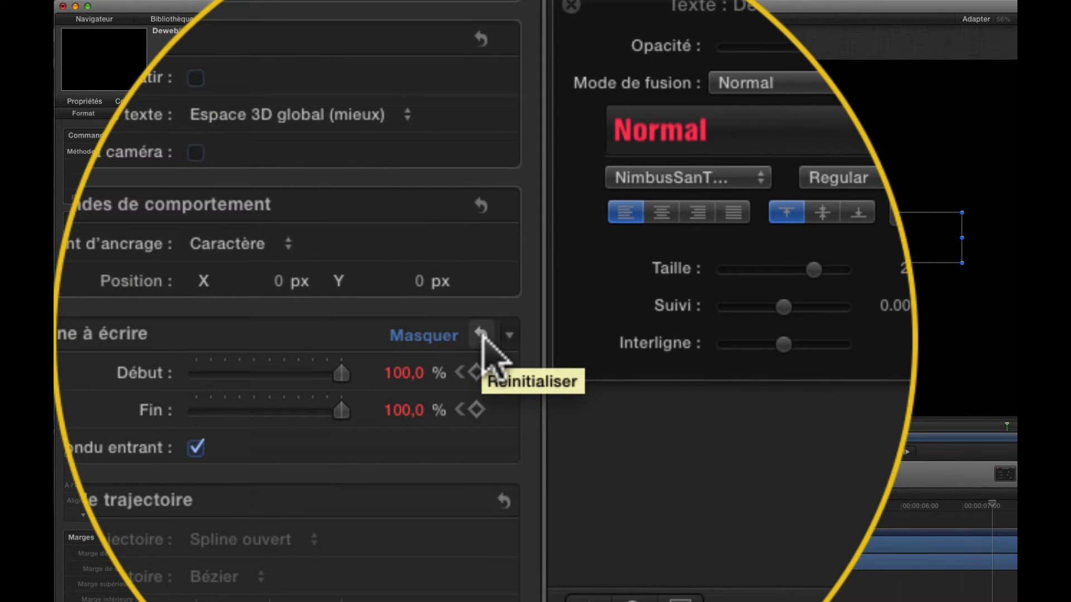
# Reset the title's Machine à écrire parameters and return the playhead to the start of the timeline
pyautogui.click(482, 336)
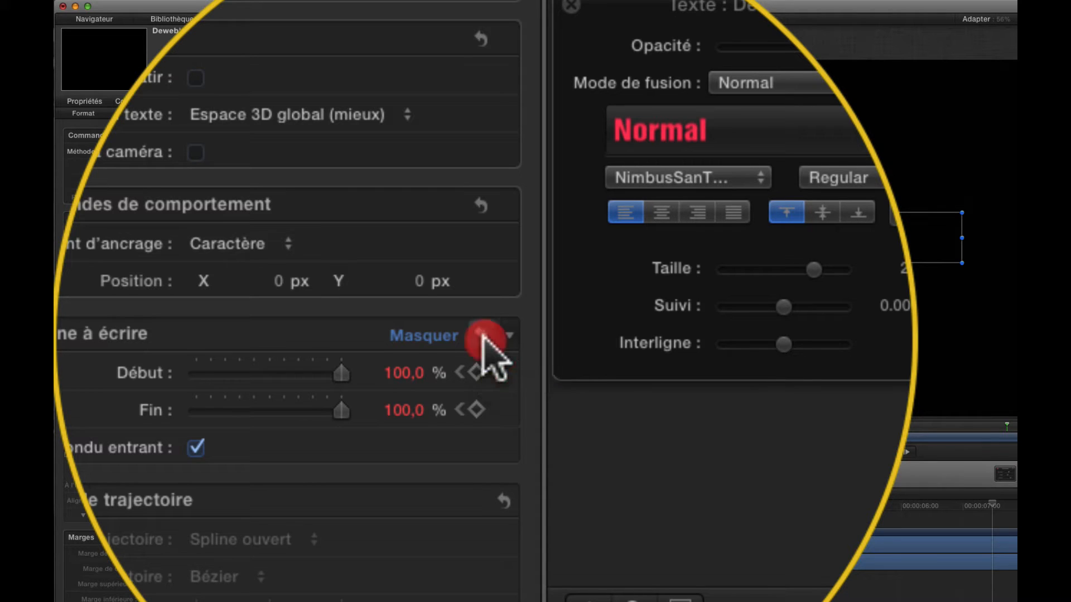
pyautogui.click(711, 505)
pyautogui.moveTo(710, 504); pyautogui.dragTo(466, 500)
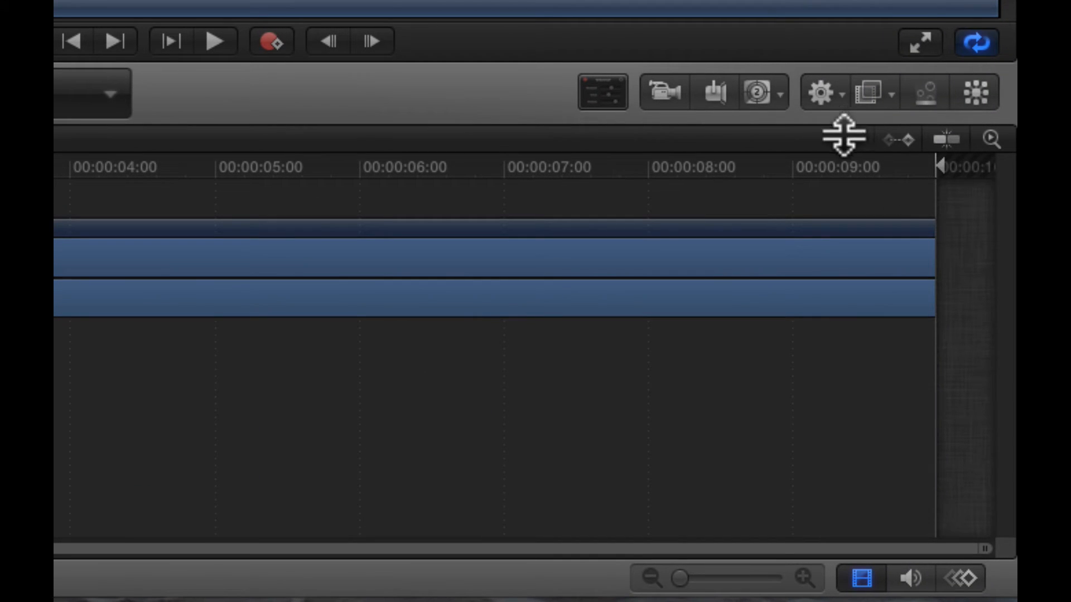
# Apply the Machine à écrire text animation behavior to the title and play it from the start
pyautogui.click(832, 93)
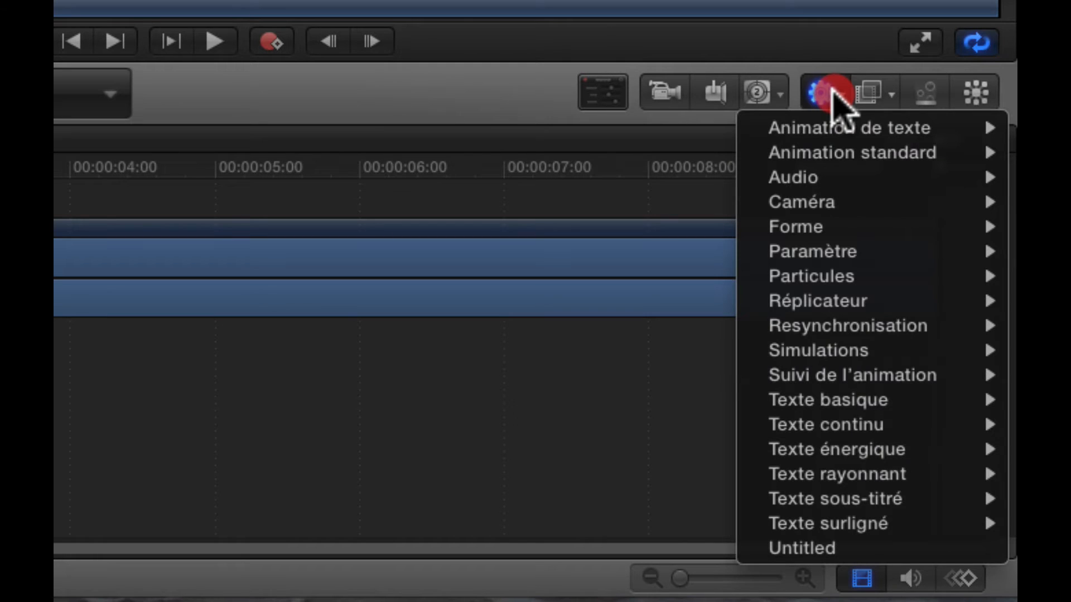
pyautogui.moveTo(832, 128)
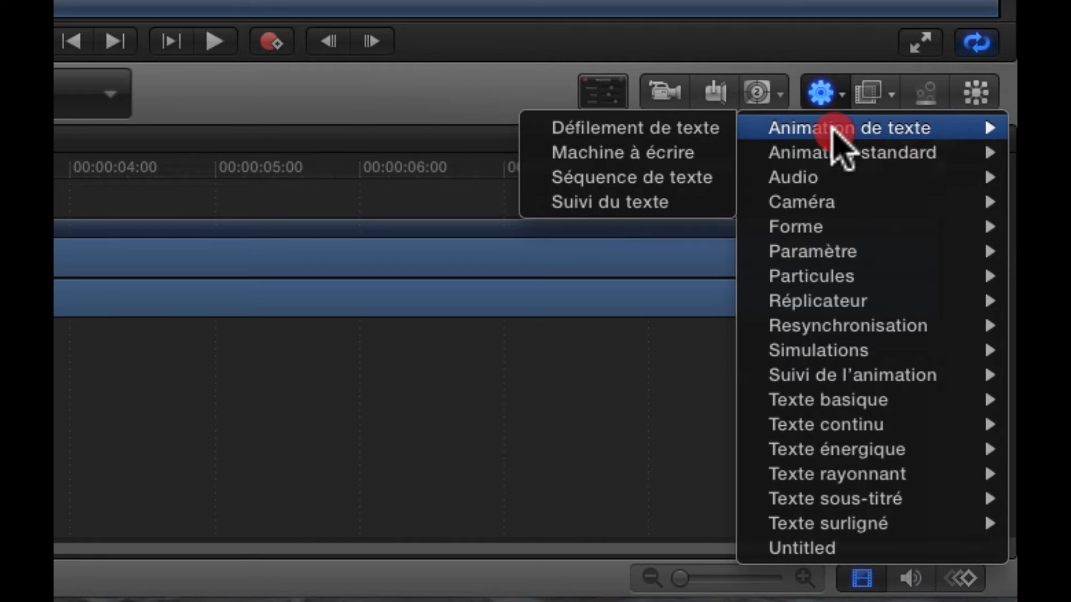
pyautogui.click(637, 159)
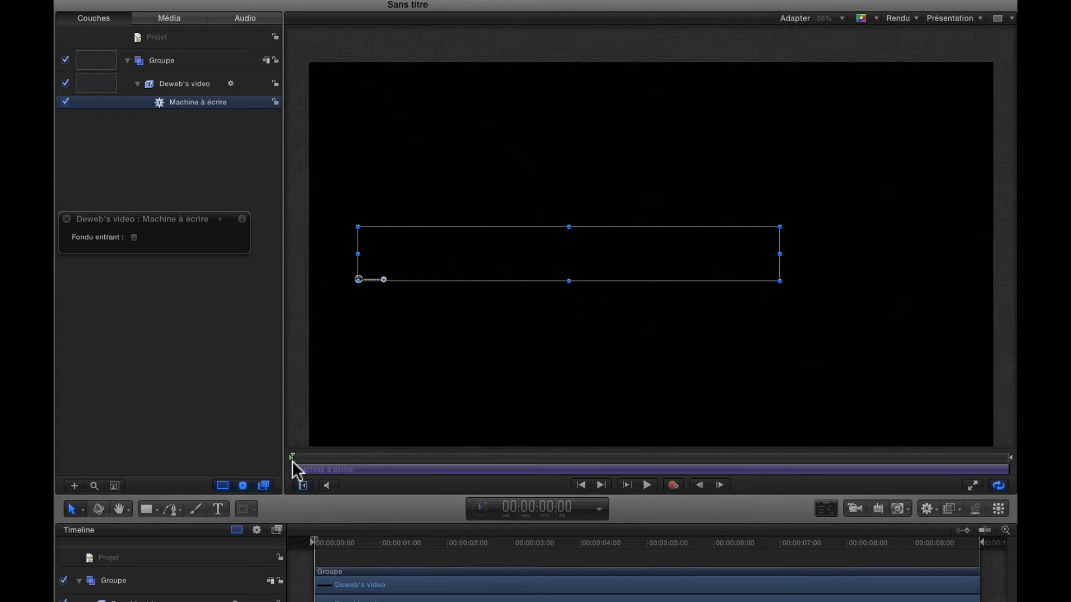
pyautogui.moveTo(293, 454); pyautogui.dragTo(239, 454)
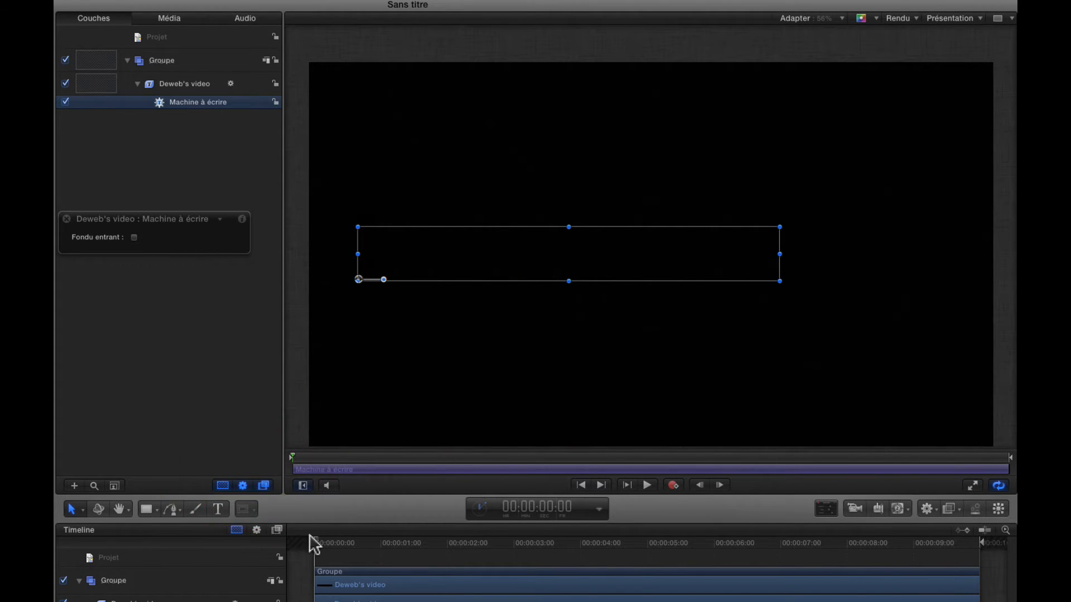
pyautogui.press('space')
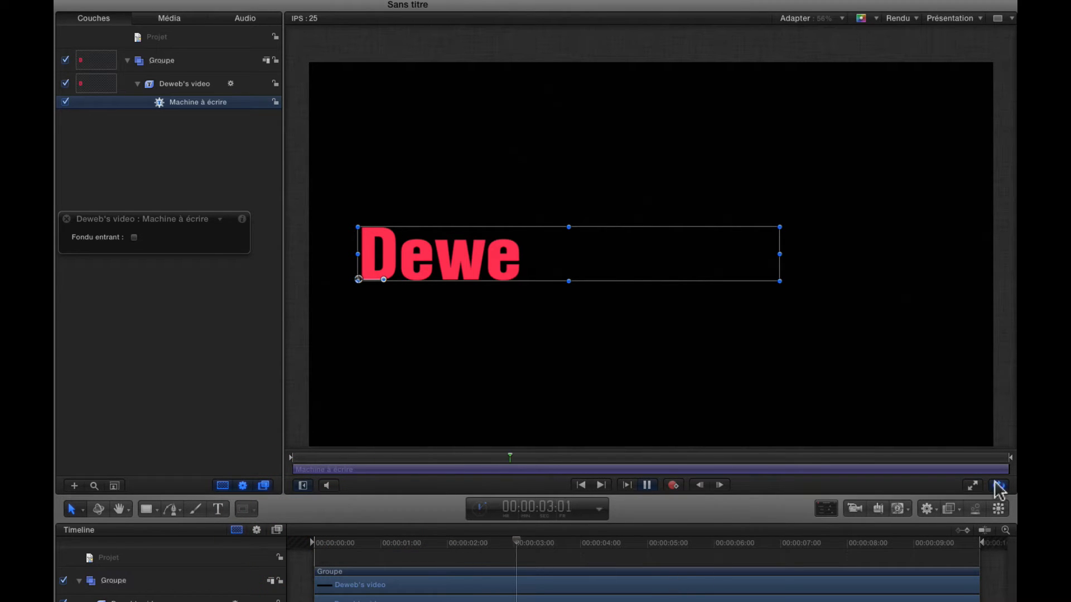
# Shorten the Machine à écrire behavior to about 1.4 seconds and play the title from the start of the timeline
pyautogui.press('space')
pyautogui.moveTo(1004, 470); pyautogui.dragTo(391, 471)
pyautogui.moveTo(527, 542); pyautogui.dragTo(282, 539)
pyautogui.press('space')
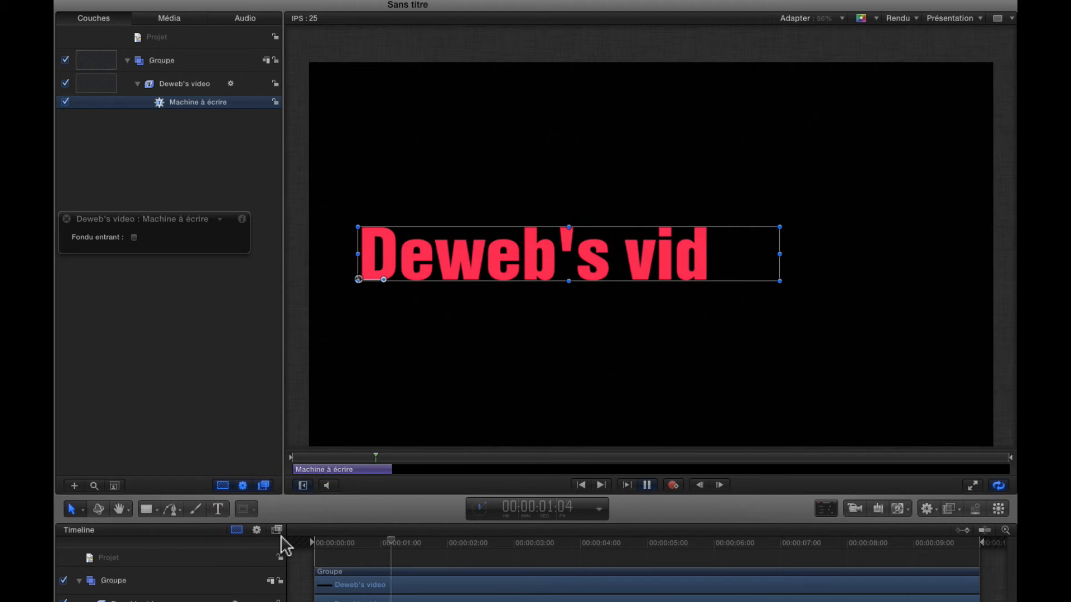
# Extend the Machine à écrire behavior to about 1.6 seconds and replay the title from the first frame
pyautogui.press('space')
pyautogui.moveTo(379, 462); pyautogui.dragTo(406, 468)
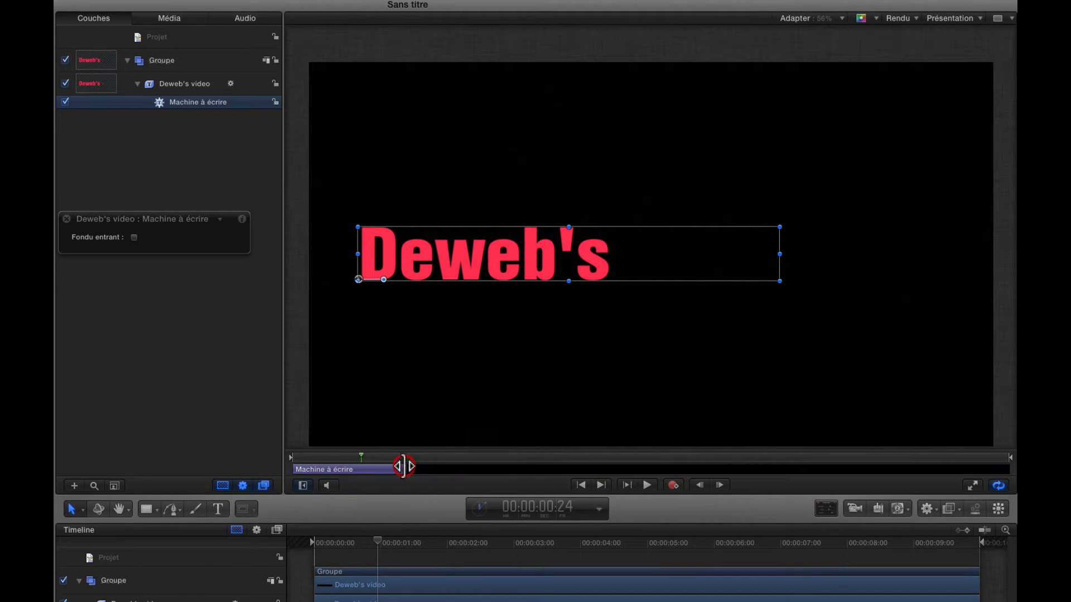
pyautogui.press('Home')
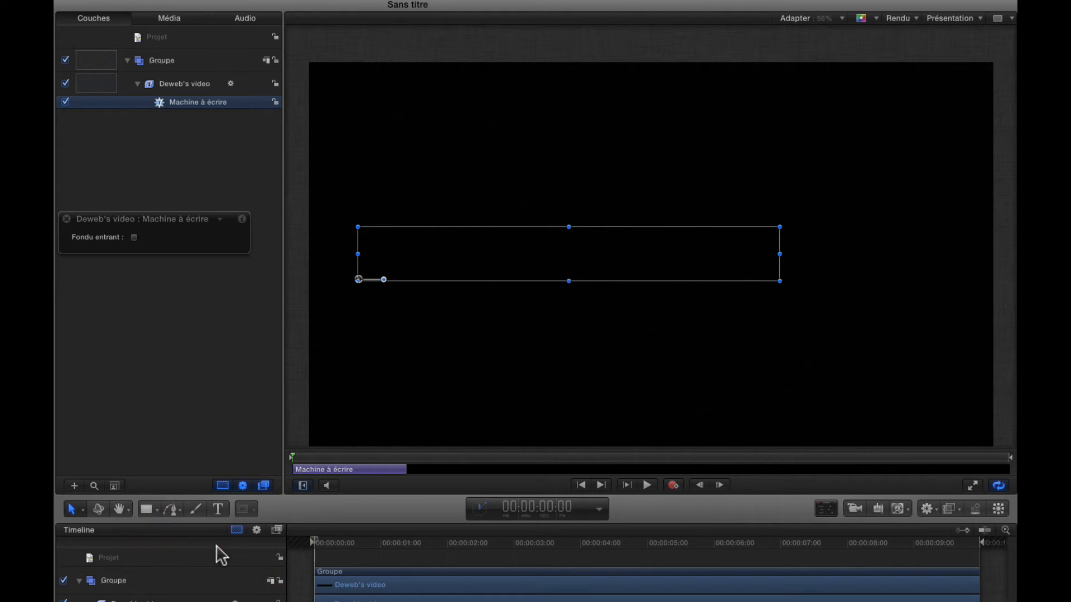
pyautogui.press('space')
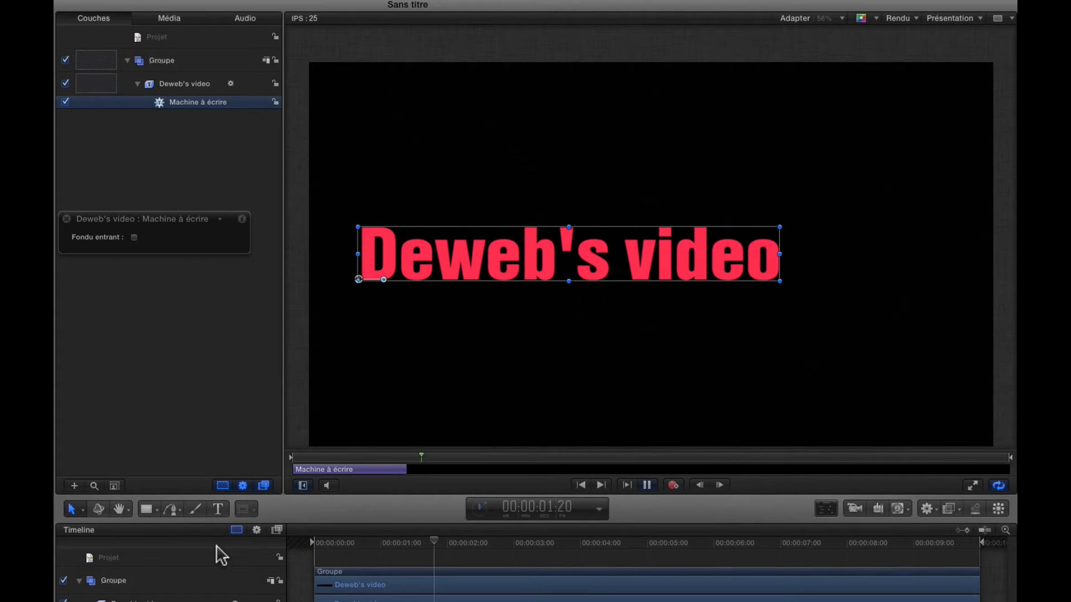
pyautogui.press('space')
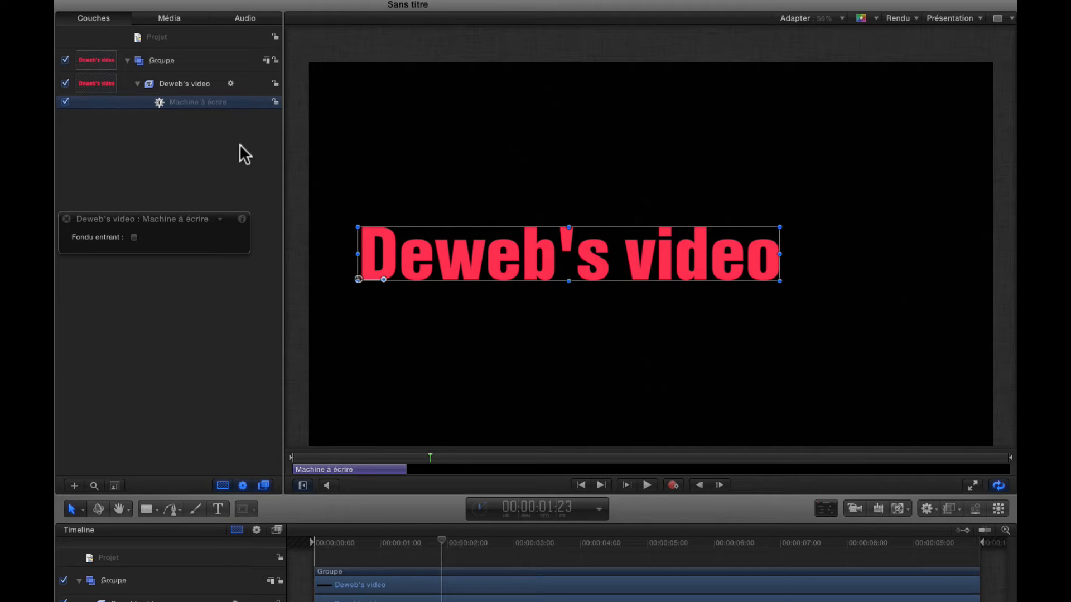
# Move the playhead to 00:00:05:13 and delete the Machine à écrire behavior from the title
pyautogui.moveTo(443, 541); pyautogui.dragTo(680, 538)
pyautogui.click(202, 104)
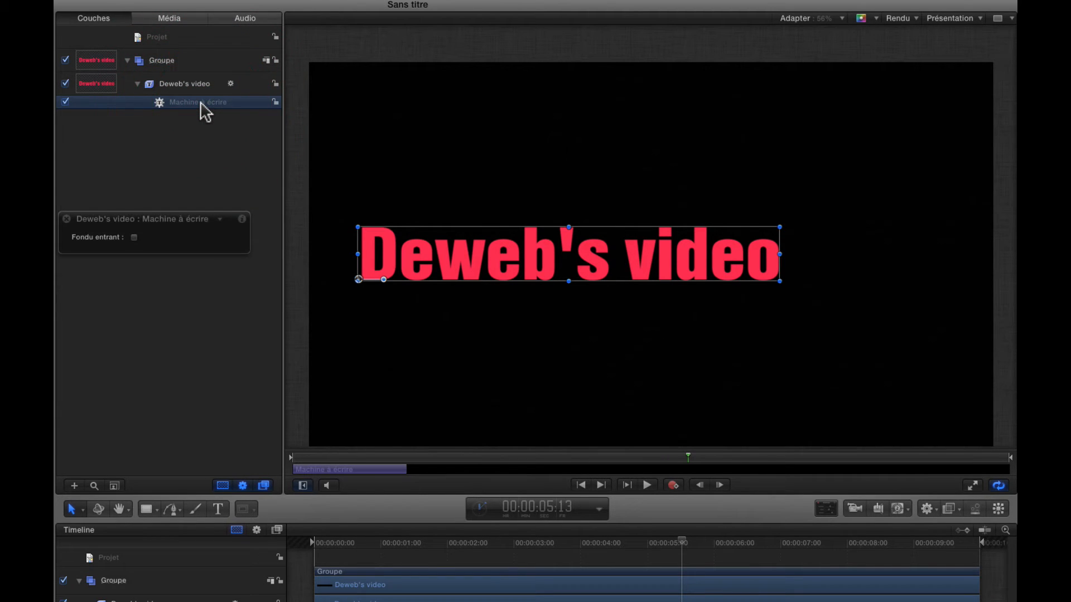
pyautogui.press('Delete')
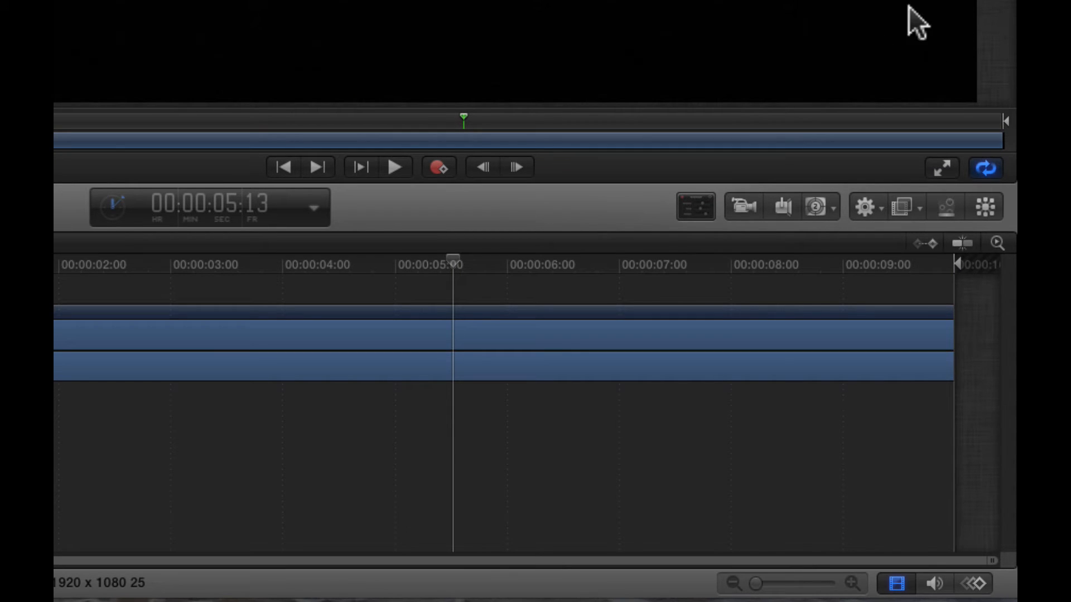
# Apply the Suivi du texte text animation behavior to the title and play it from the first frame
pyautogui.click(873, 204)
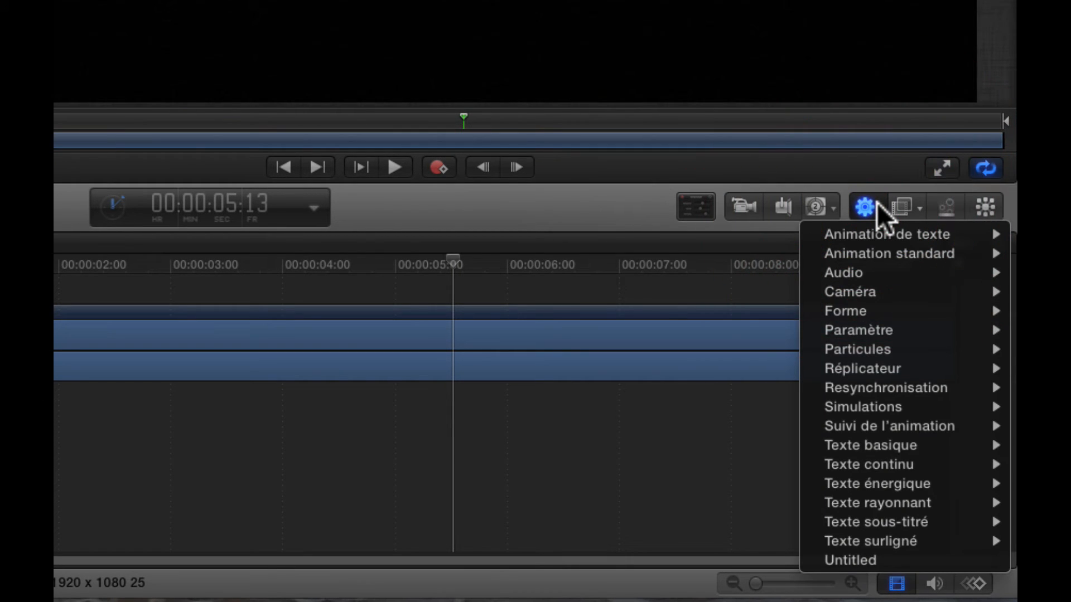
pyautogui.moveTo(879, 231)
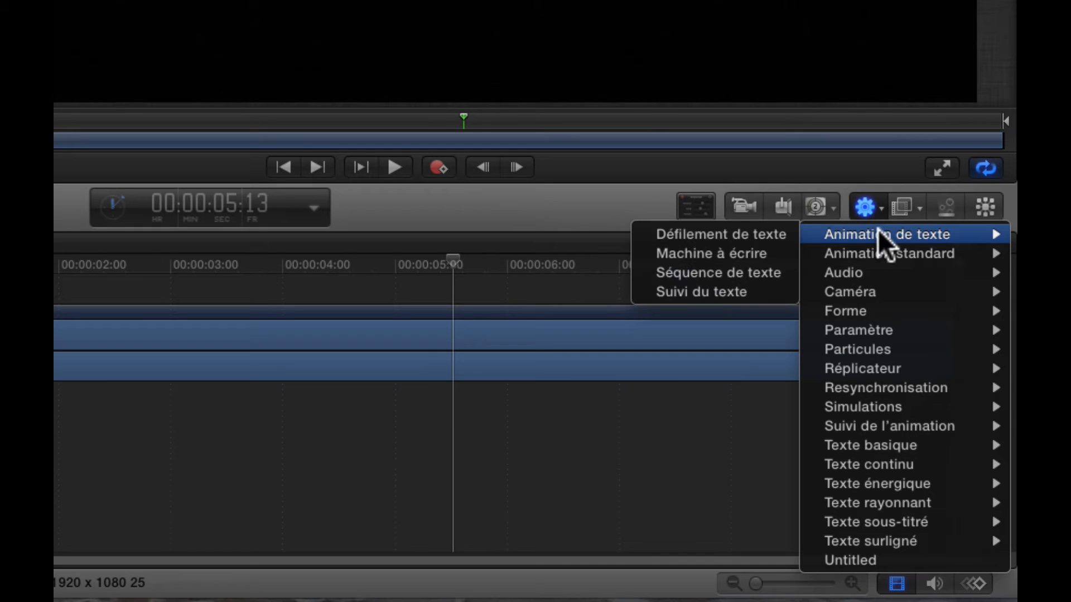
pyautogui.click(741, 288)
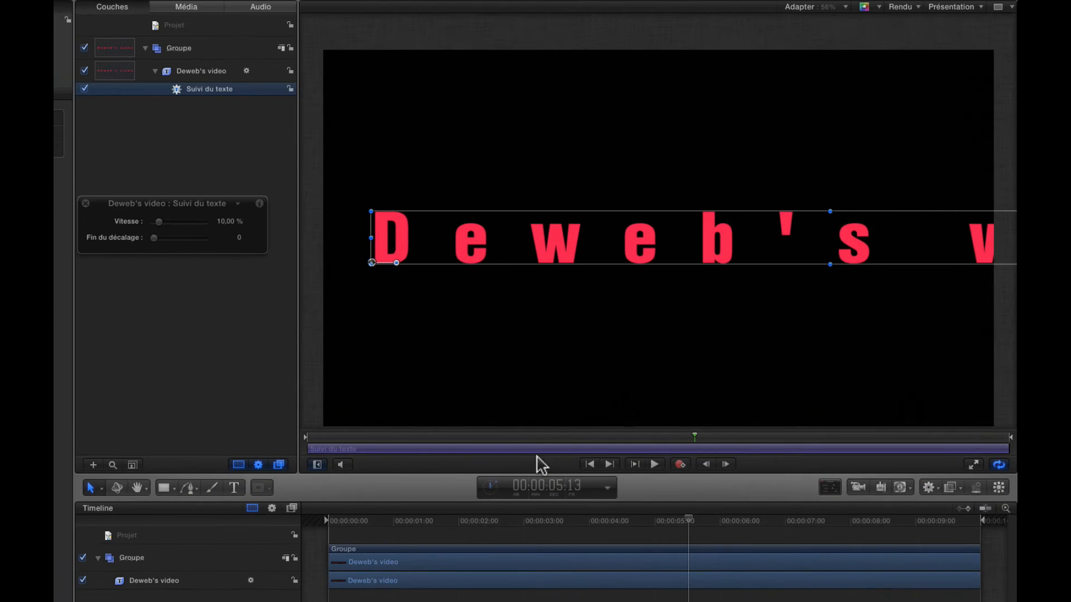
pyautogui.moveTo(419, 438); pyautogui.dragTo(274, 439)
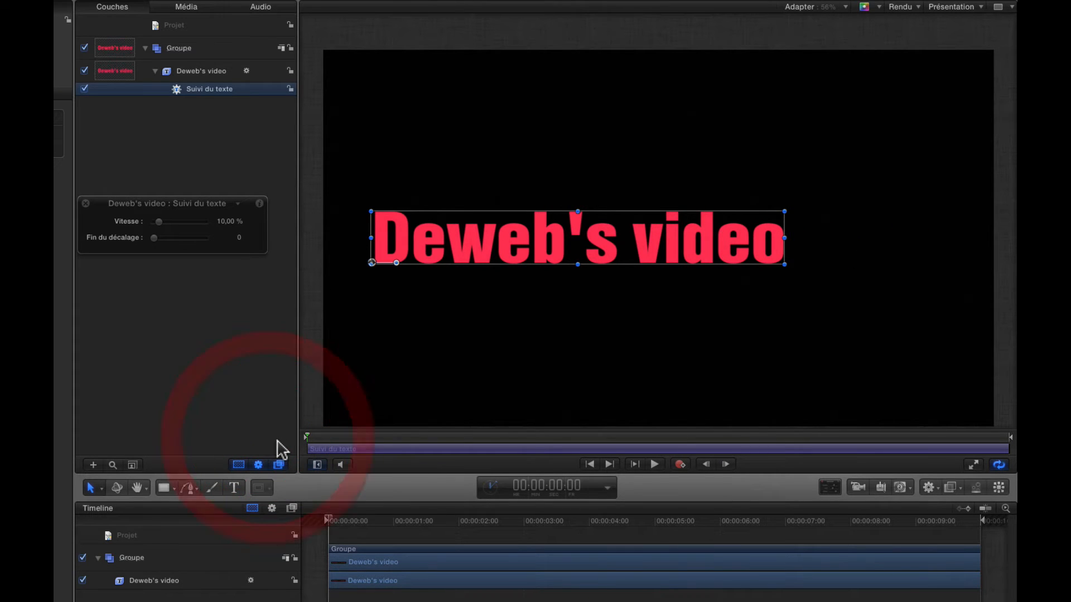
pyautogui.press('space')
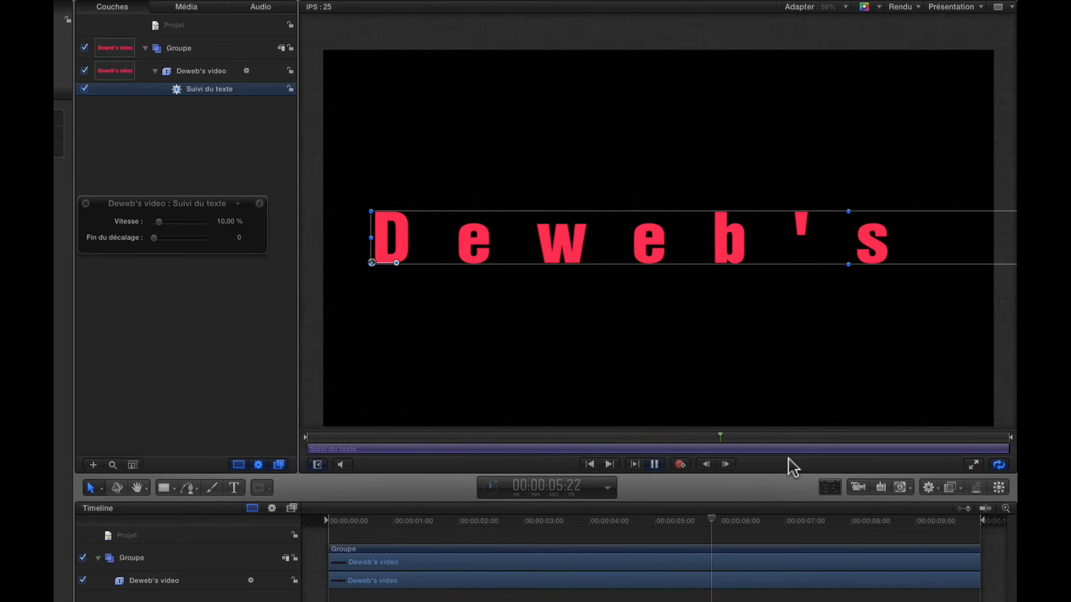
pyautogui.press('space')
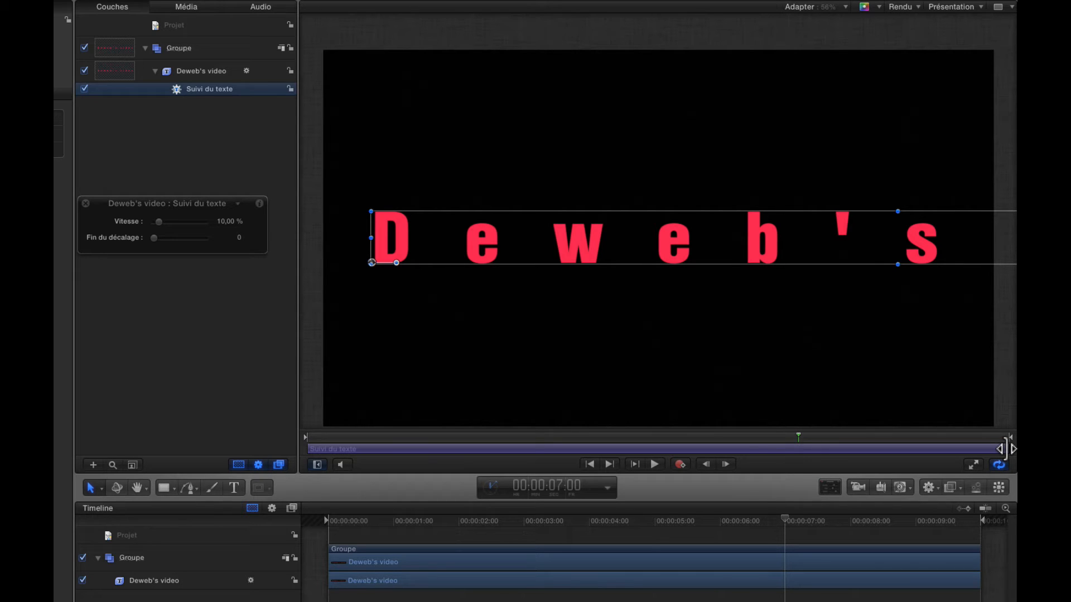
# Shorten the Suivi du texte behavior to about 2.8 seconds and play the title from the start
pyautogui.moveTo(1005, 449); pyautogui.dragTo(581, 443)
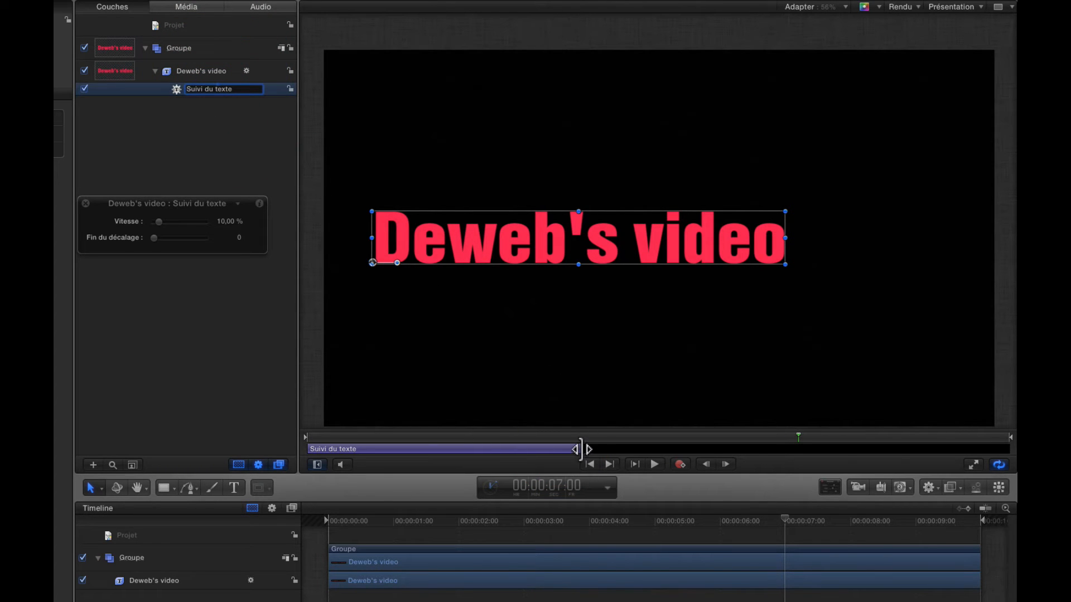
pyautogui.moveTo(581, 449); pyautogui.dragTo(503, 446)
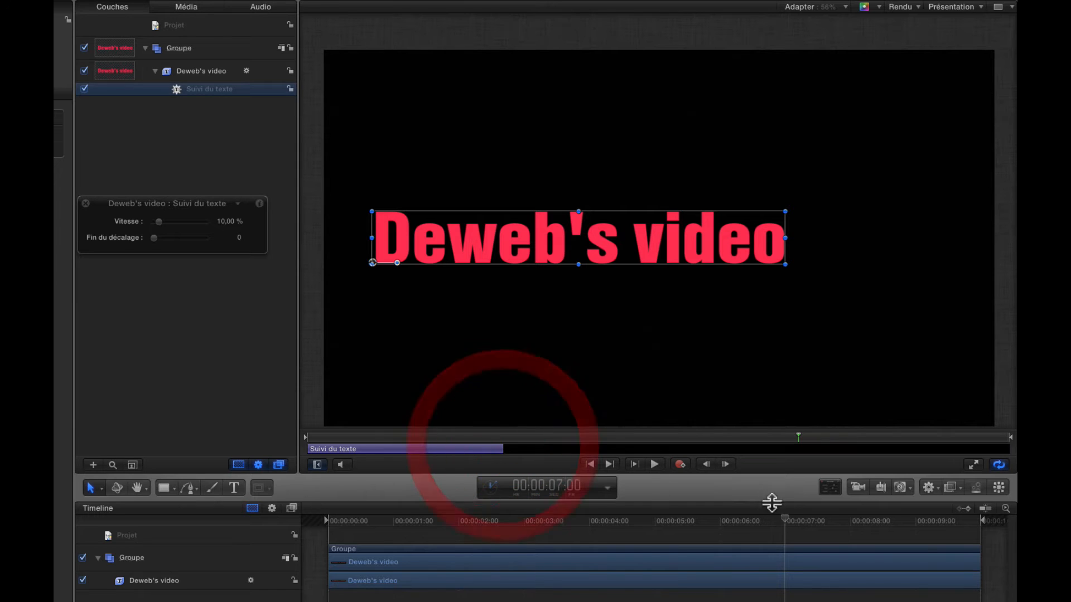
pyautogui.moveTo(785, 519); pyautogui.dragTo(309, 549)
pyautogui.press('space')
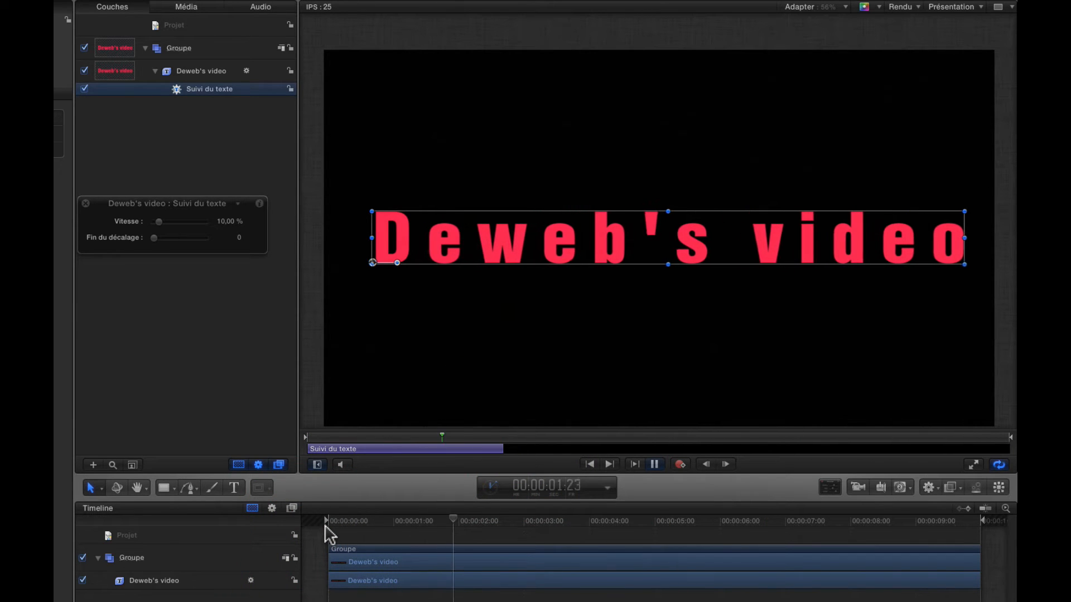
pyautogui.press('space')
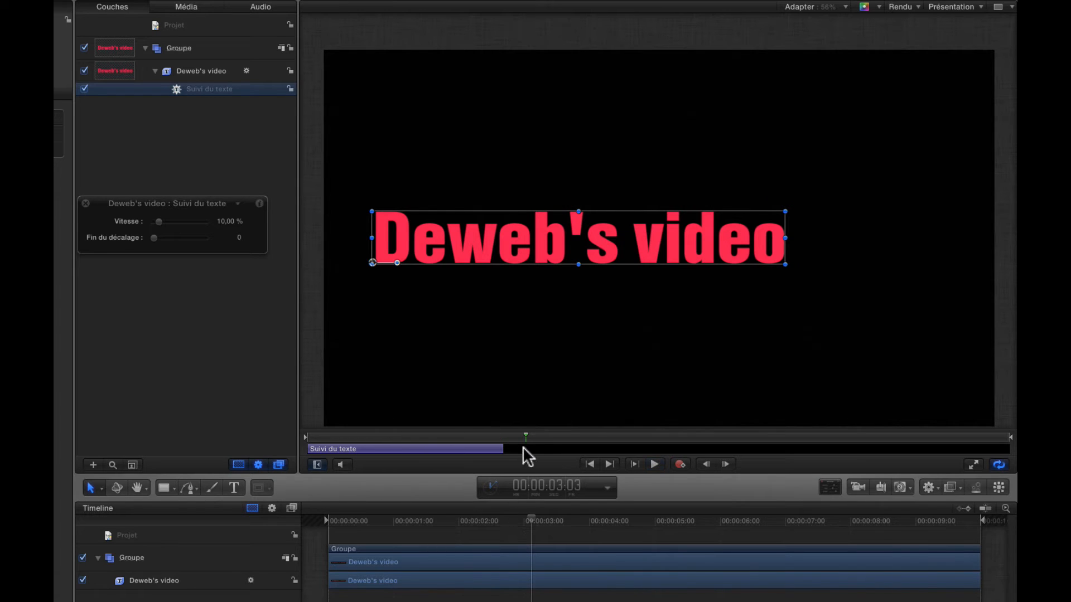
# Extend the Suivi du texte behavior to about 4.9 seconds and scrub through the letter-spacing animation
pyautogui.moveTo(522, 435); pyautogui.dragTo(425, 433)
pyautogui.moveTo(504, 448); pyautogui.dragTo(649, 449)
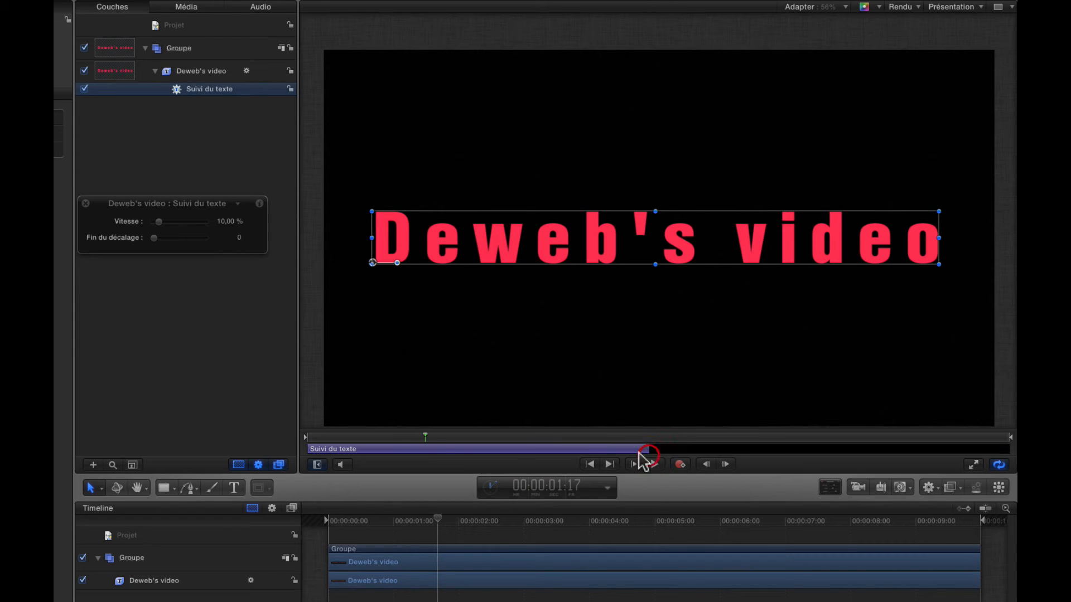
pyautogui.moveTo(413, 437); pyautogui.dragTo(278, 437)
pyautogui.moveTo(674, 437); pyautogui.dragTo(468, 450)
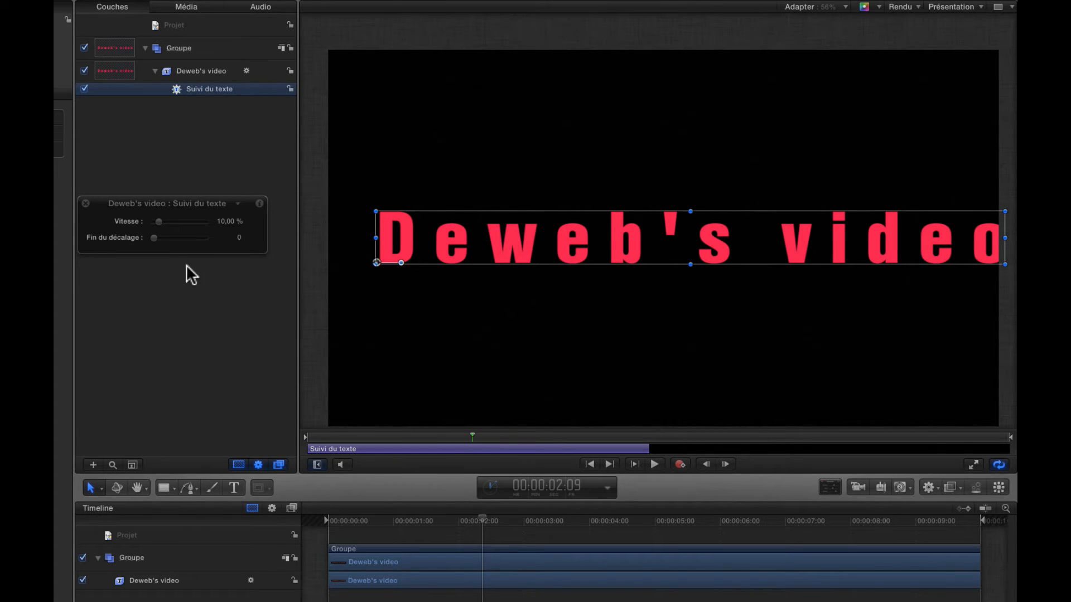
# Reduce the Suivi du texte Vitesse to 5,45 % and preview the letter spacing from near the first frame
pyautogui.moveTo(159, 221); pyautogui.dragTo(156, 222)
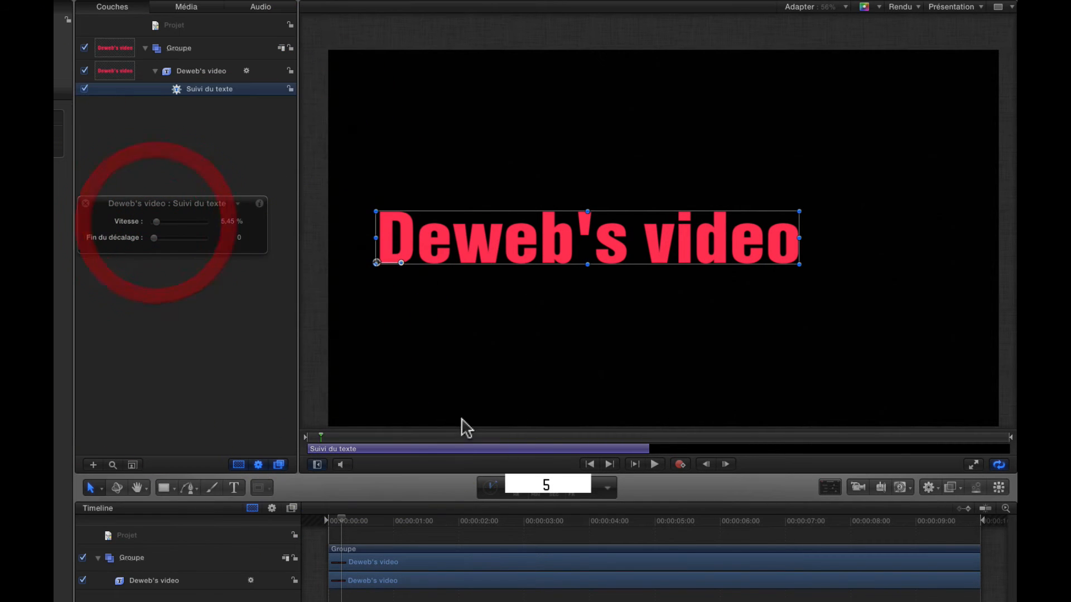
pyautogui.click(316, 440)
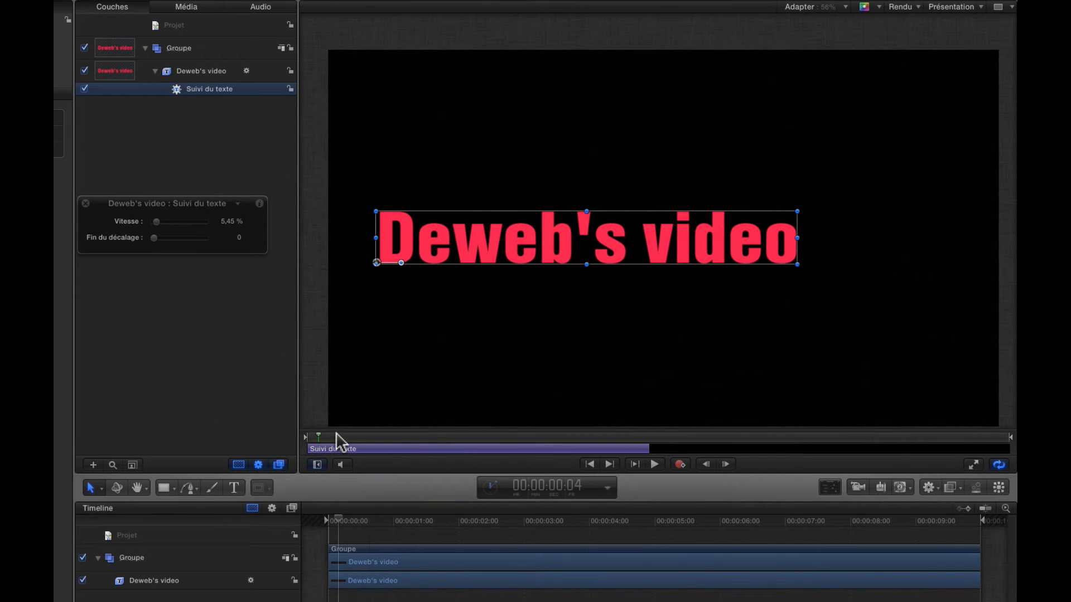
pyautogui.press('space')
pyautogui.click(273, 442)
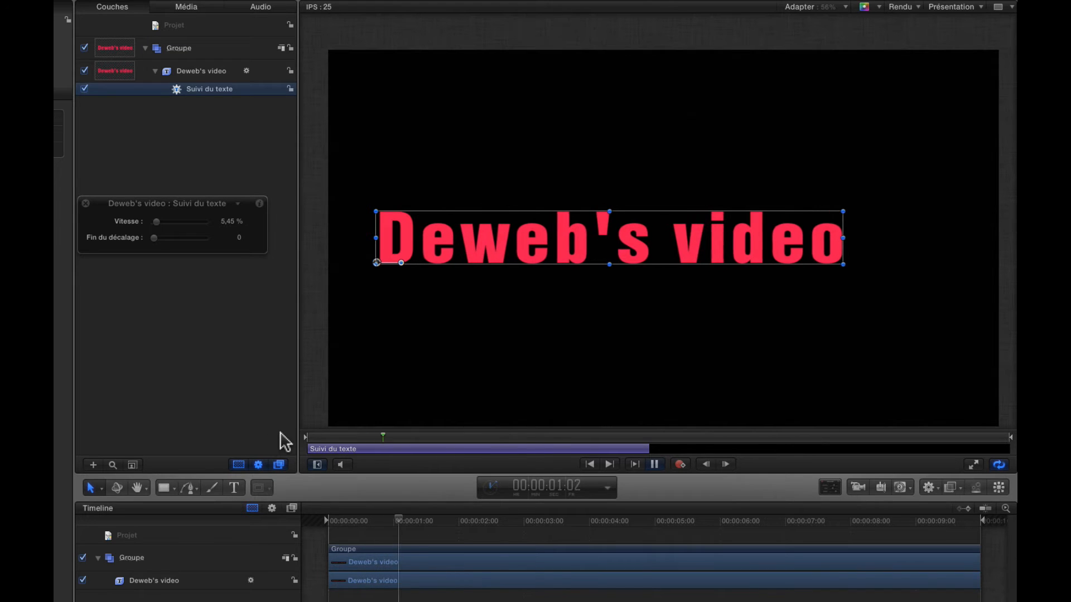
pyautogui.press('space')
# Raise the Suivi du texte Vitesse to 45,38 %, play the title from the start and return to the first frame
pyautogui.moveTo(156, 221); pyautogui.dragTo(179, 222)
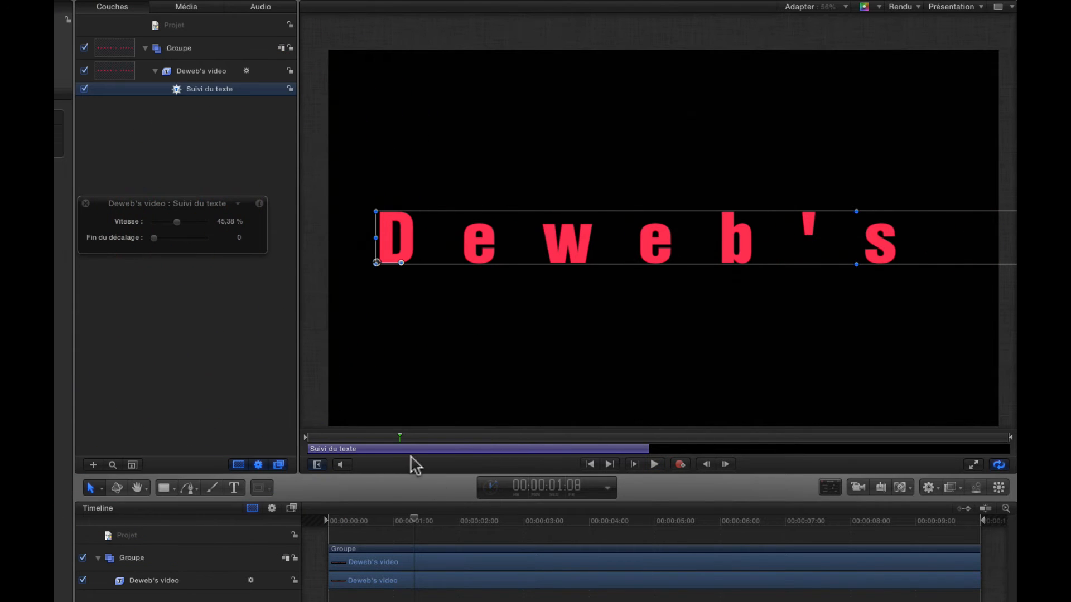
pyautogui.moveTo(400, 437); pyautogui.dragTo(258, 433)
pyautogui.press('space')
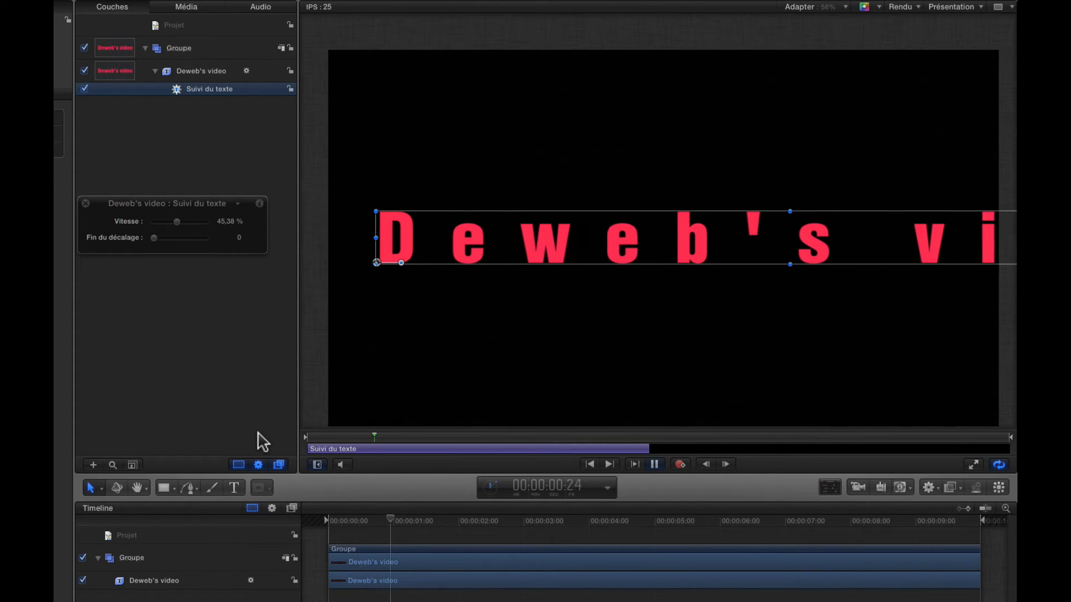
pyautogui.press('space')
pyautogui.moveTo(469, 442); pyautogui.dragTo(308, 437)
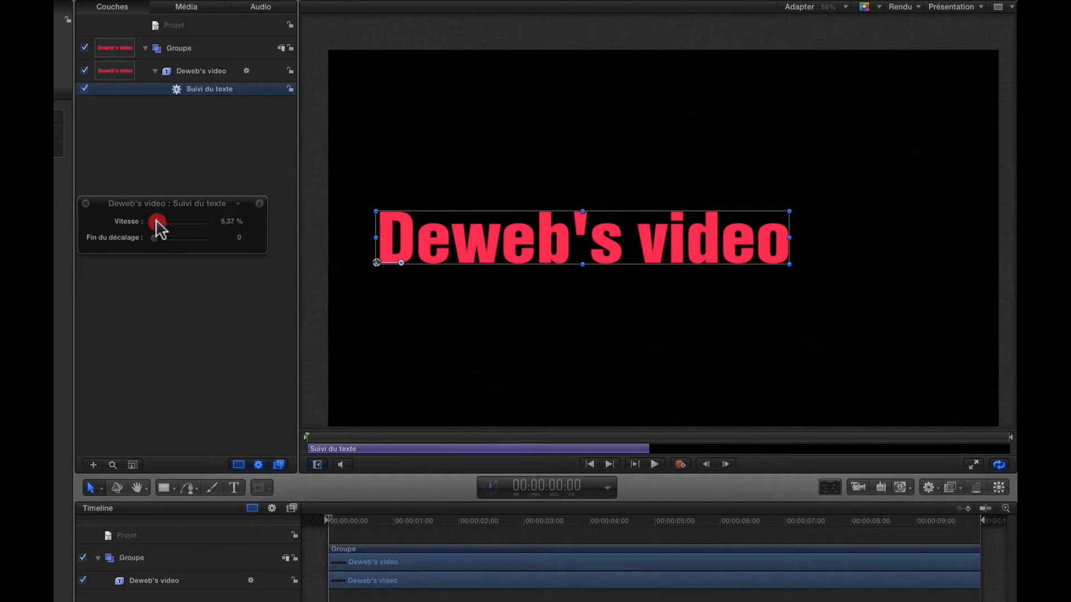
# Set the Suivi du texte Vitesse to 10,13 %, preview the animation and return the playhead near the timeline's start
pyautogui.moveTo(158, 223); pyautogui.dragTo(160, 226)
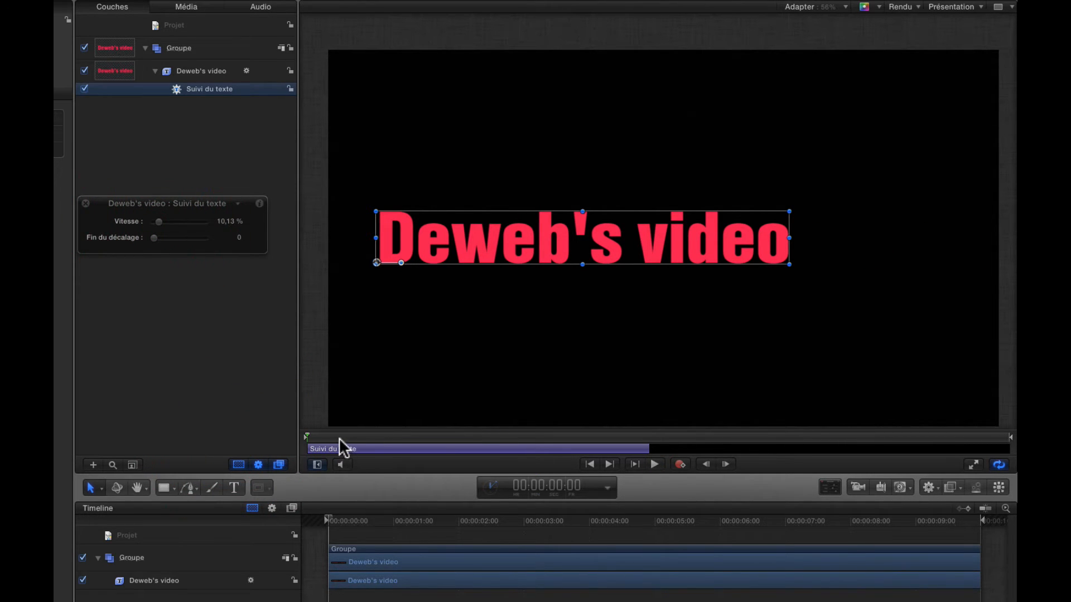
pyautogui.press('space')
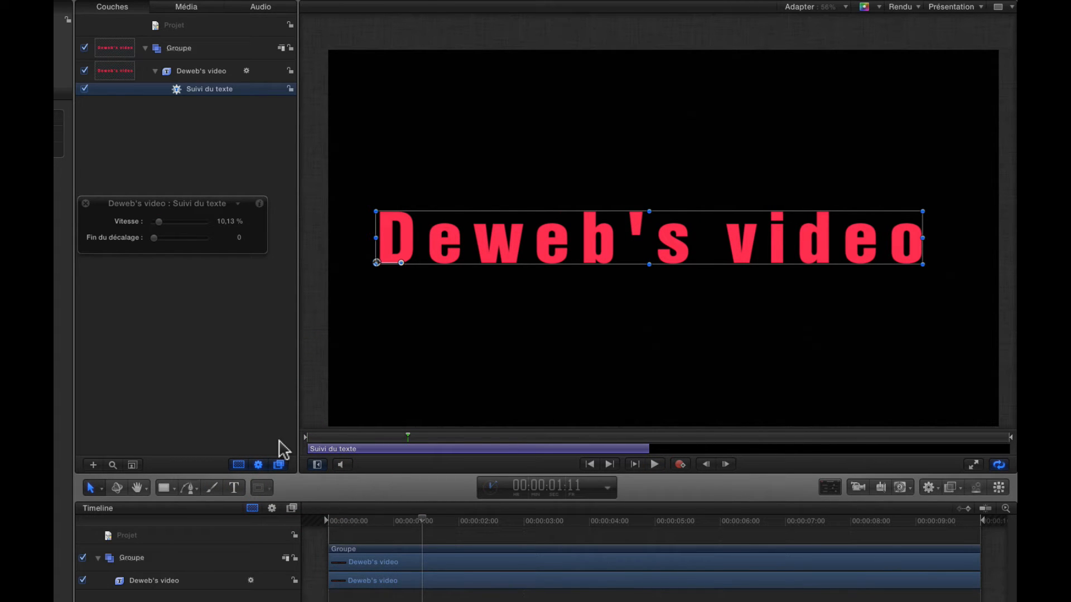
pyautogui.click(132, 271)
pyautogui.moveTo(411, 434); pyautogui.dragTo(304, 438)
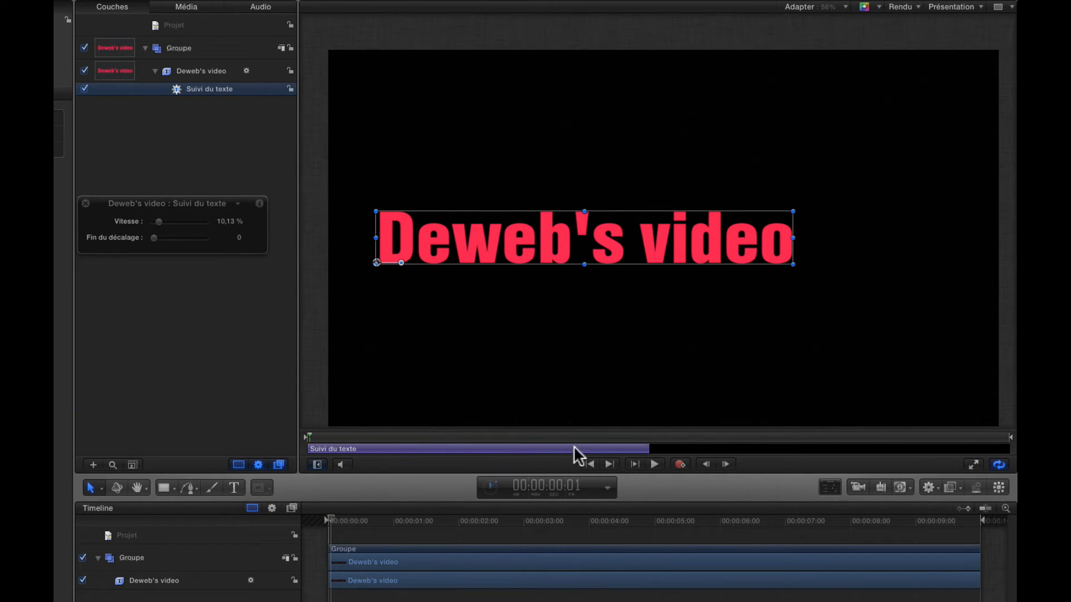
# Set Fin du décalage to 57 and scrub the Suivi du texte animation to 00:00:03:04
pyautogui.moveTo(308, 437); pyautogui.dragTo(299, 369)
pyautogui.moveTo(155, 242); pyautogui.dragTo(184, 242)
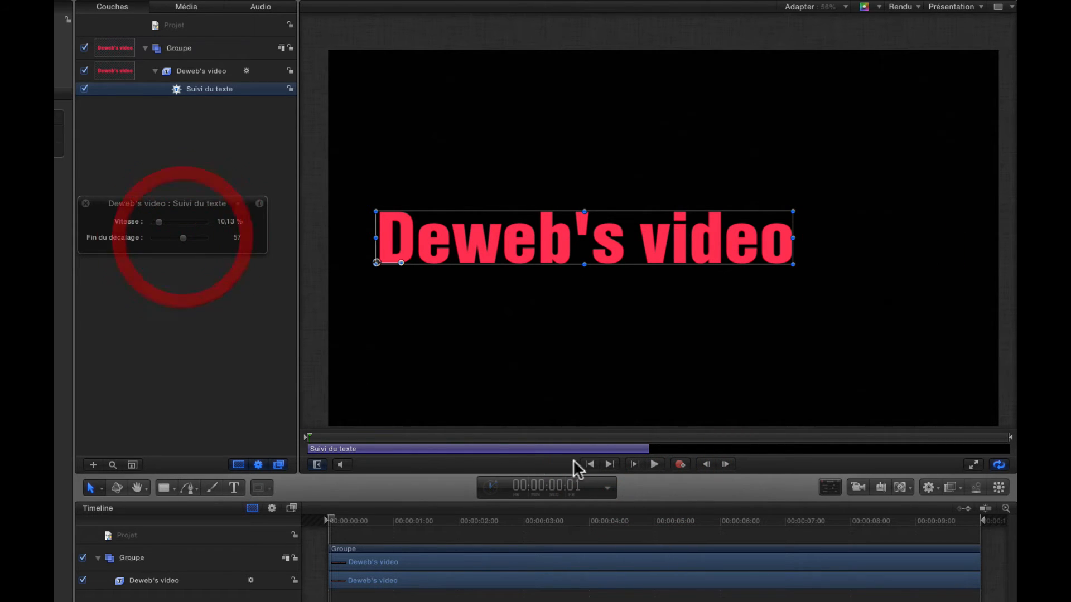
pyautogui.moveTo(307, 434); pyautogui.dragTo(527, 443)
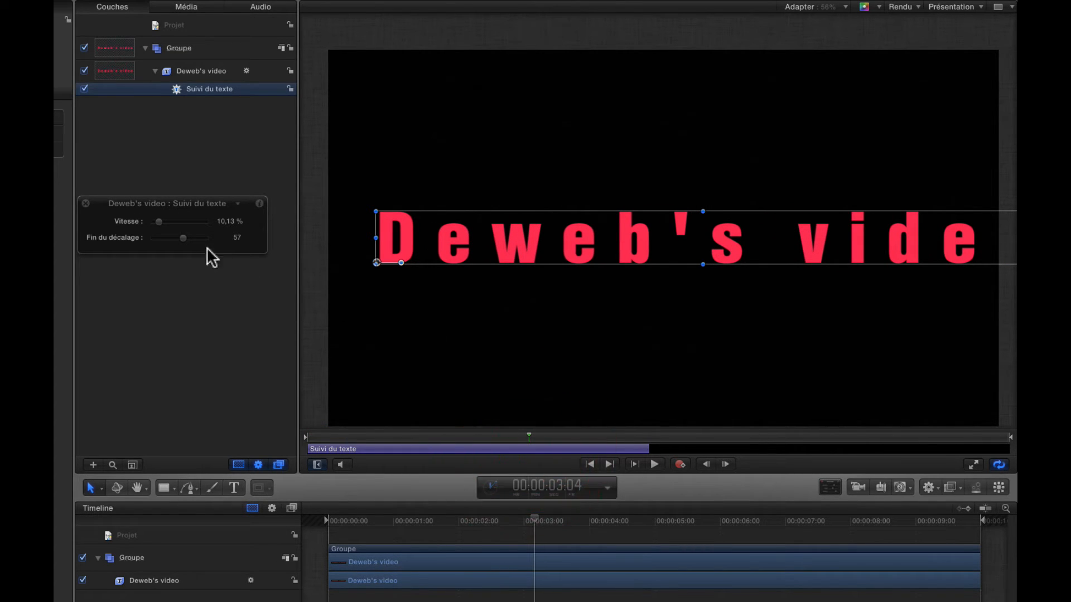
# Set Fin du décalage to 100 and Vitesse to 12,39 %, and scrub the title to 00:00:01:10
pyautogui.moveTo(183, 238); pyautogui.dragTo(252, 240)
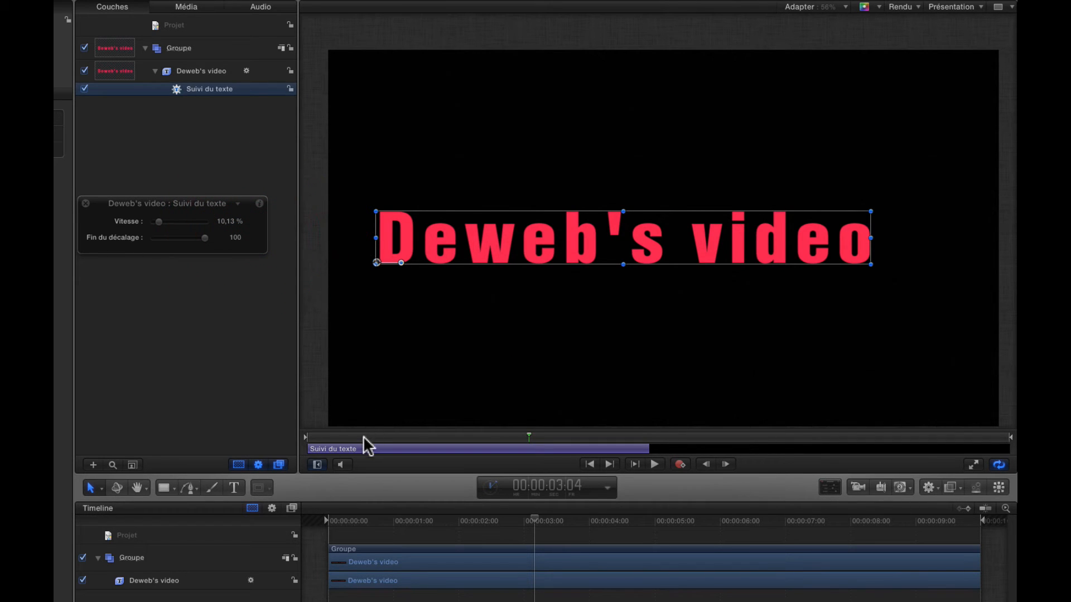
pyautogui.moveTo(364, 437); pyautogui.dragTo(405, 437)
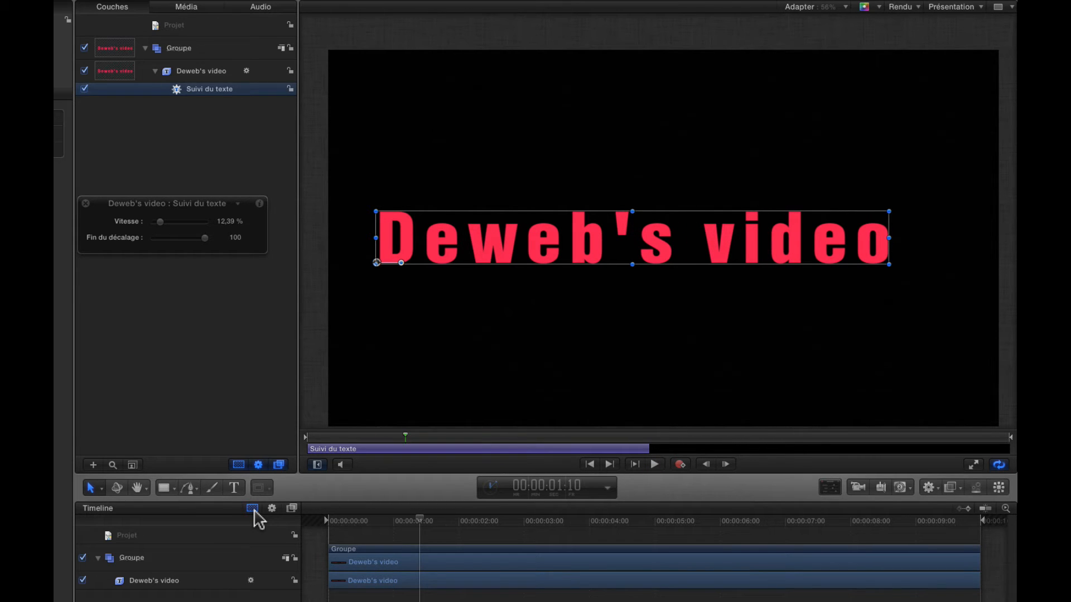
# Delete the Suivi du texte behavior and show the title's text format settings in the inspector
pyautogui.click(204, 90)
pyautogui.press('Delete')
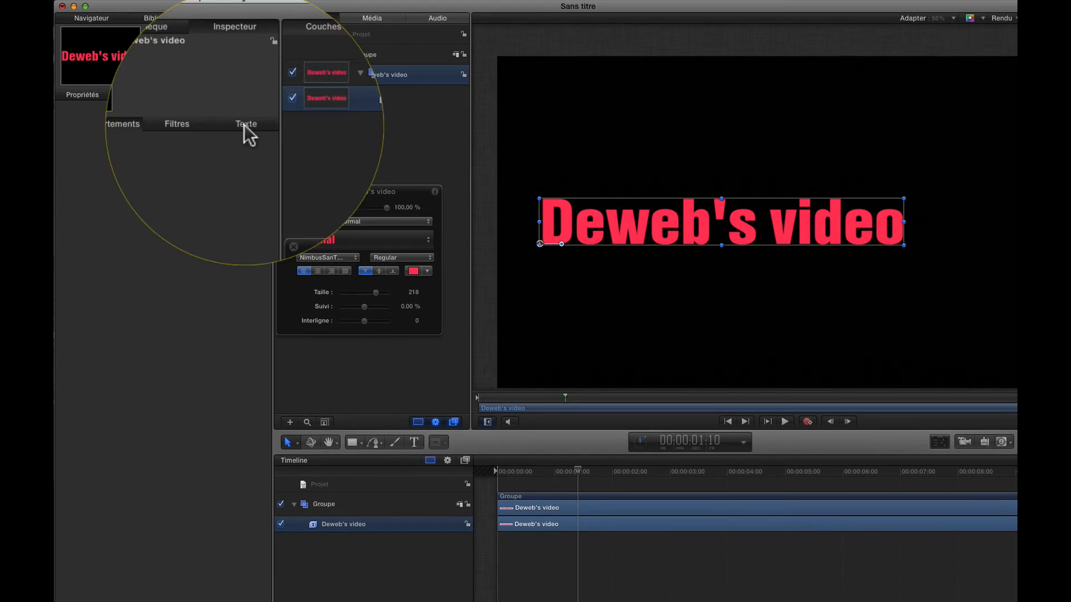
pyautogui.click(246, 96)
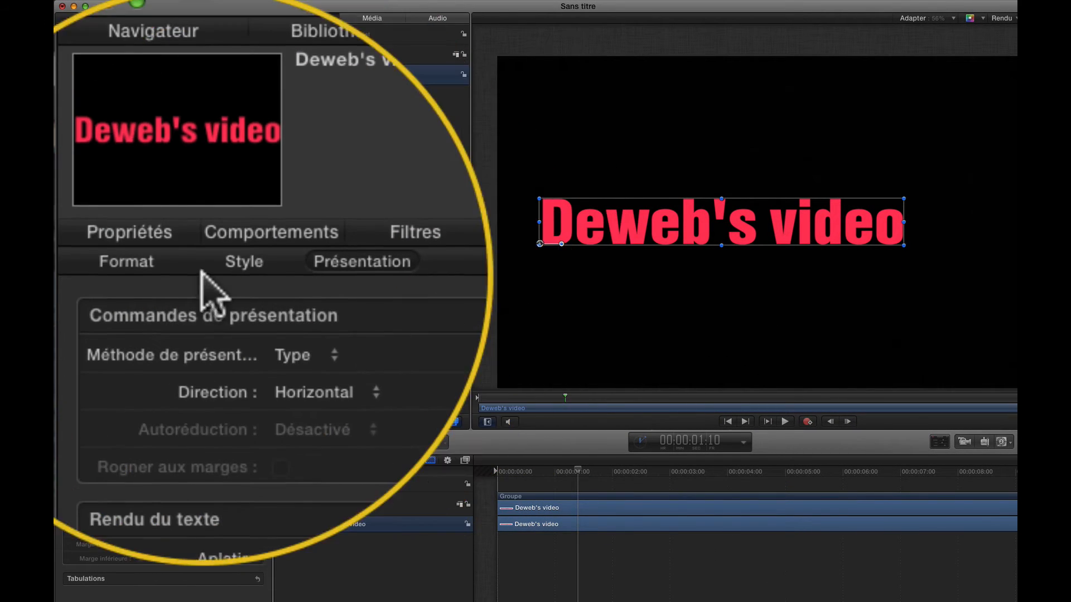
pyautogui.click(81, 106)
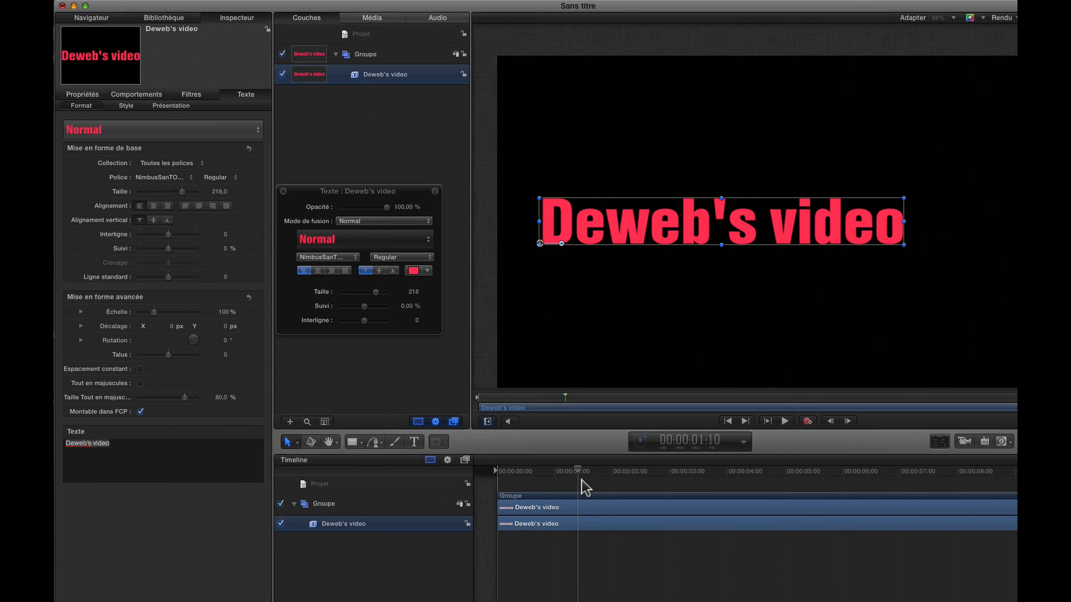
# Return the playhead to the start, try a wider Suivi on the title and reset it to 0 %
pyautogui.moveTo(578, 471); pyautogui.dragTo(430, 466)
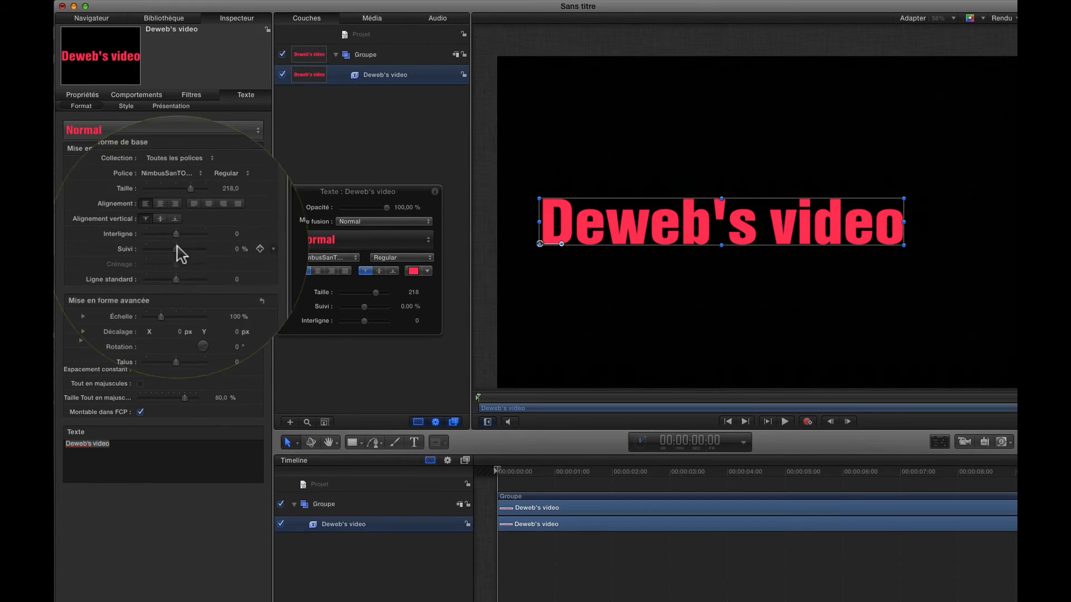
pyautogui.moveTo(179, 251); pyautogui.dragTo(243, 249)
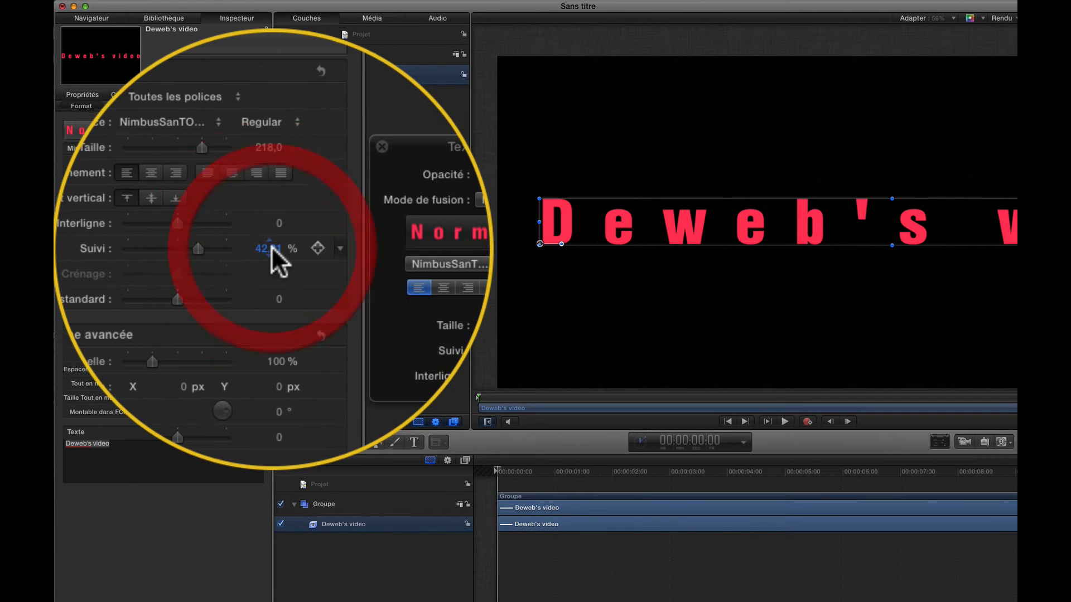
pyautogui.doubleClick(271, 246)
pyautogui.write('0')
pyautogui.press('Return')
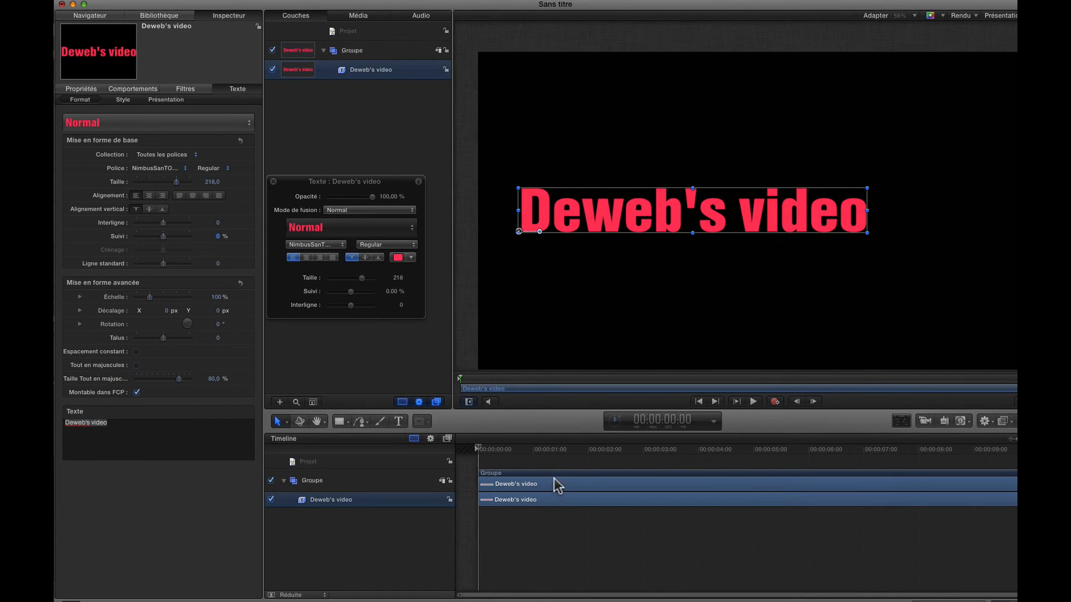
# Record a Suivi keyframe of 20,82 % on the title at 00:00:03:12, with animation recording enabled only for this change
pyautogui.click(775, 402)
pyautogui.moveTo(478, 451); pyautogui.dragTo(671, 454)
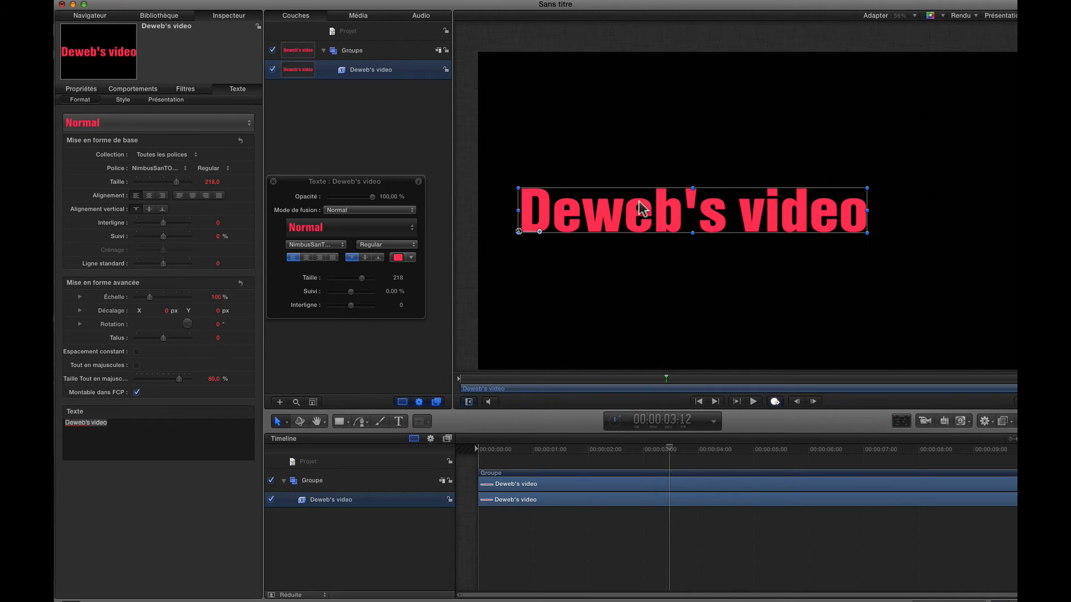
pyautogui.moveTo(163, 236); pyautogui.dragTo(169, 235)
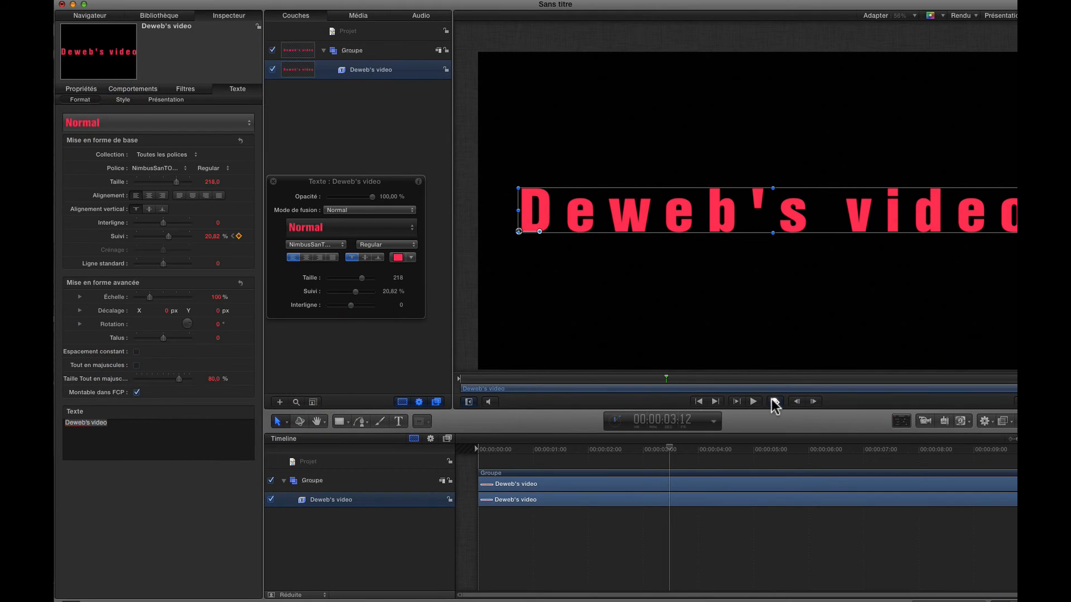
pyautogui.click(775, 402)
# Play back the keyframed letter-spacing animation of the title
pyautogui.click(419, 462)
pyautogui.press('space')
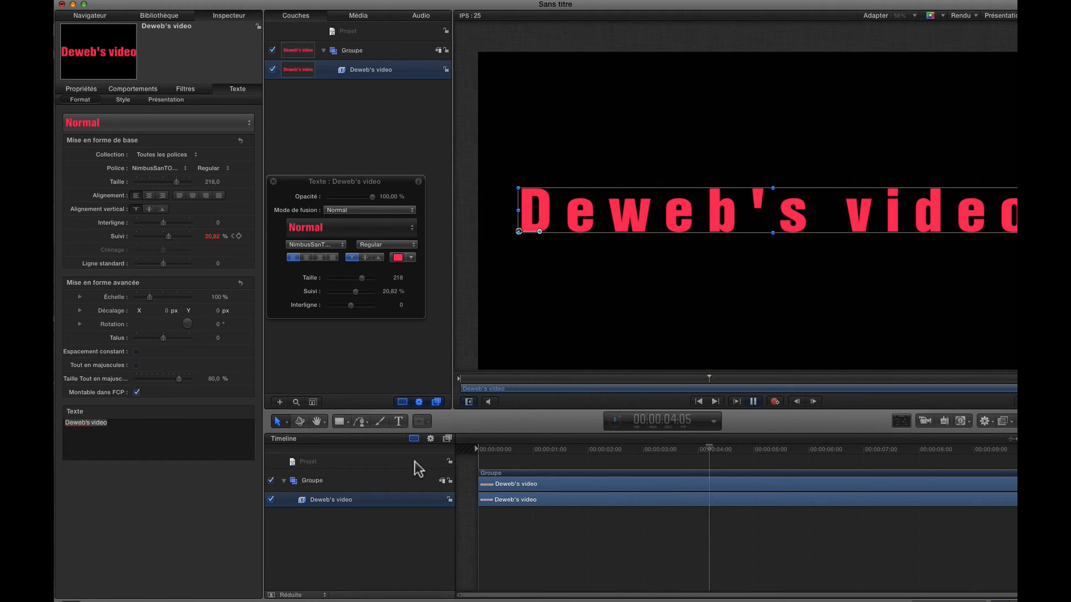
pyautogui.press('space')
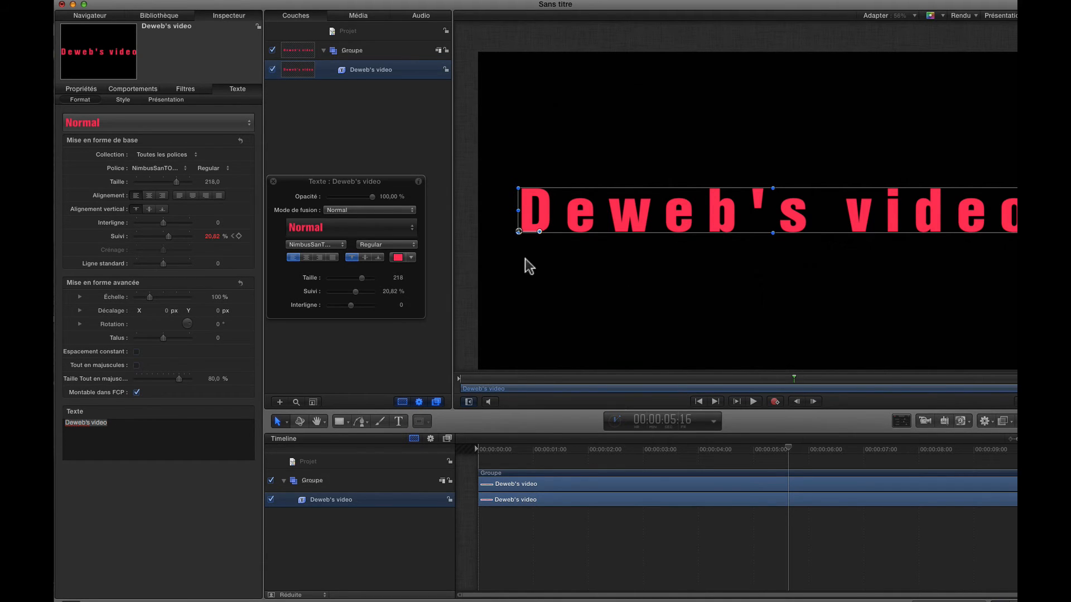
# Reset the title's basic formatting and restyle it in ITC Franklin Gothic Demibold at Taille 238, placed slightly lower in the frame
pyautogui.click(240, 140)
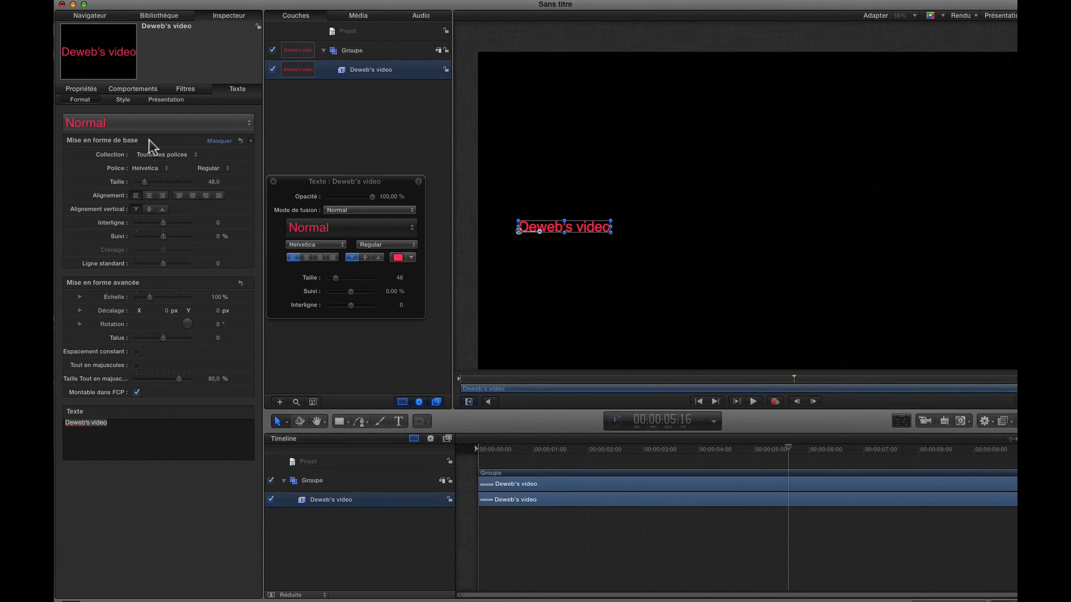
pyautogui.moveTo(334, 277); pyautogui.dragTo(349, 272)
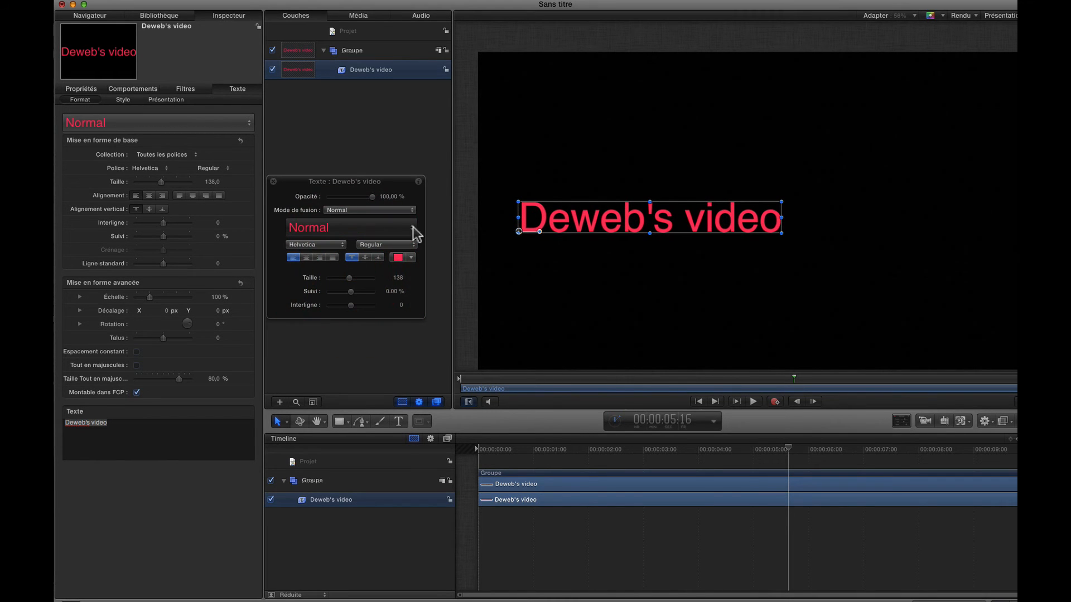
pyautogui.click(341, 244)
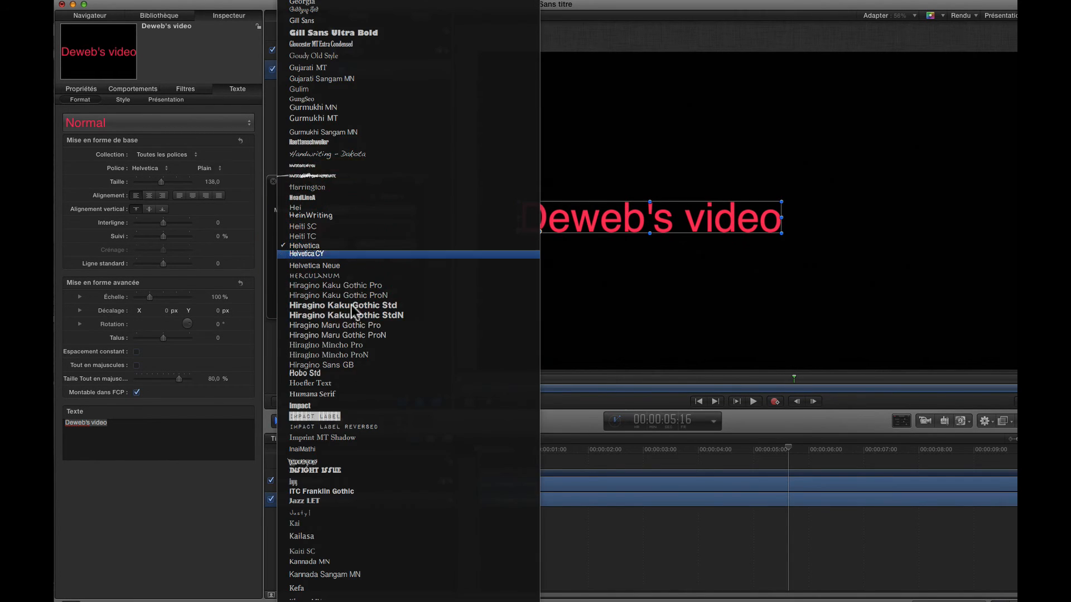
pyautogui.click(356, 491)
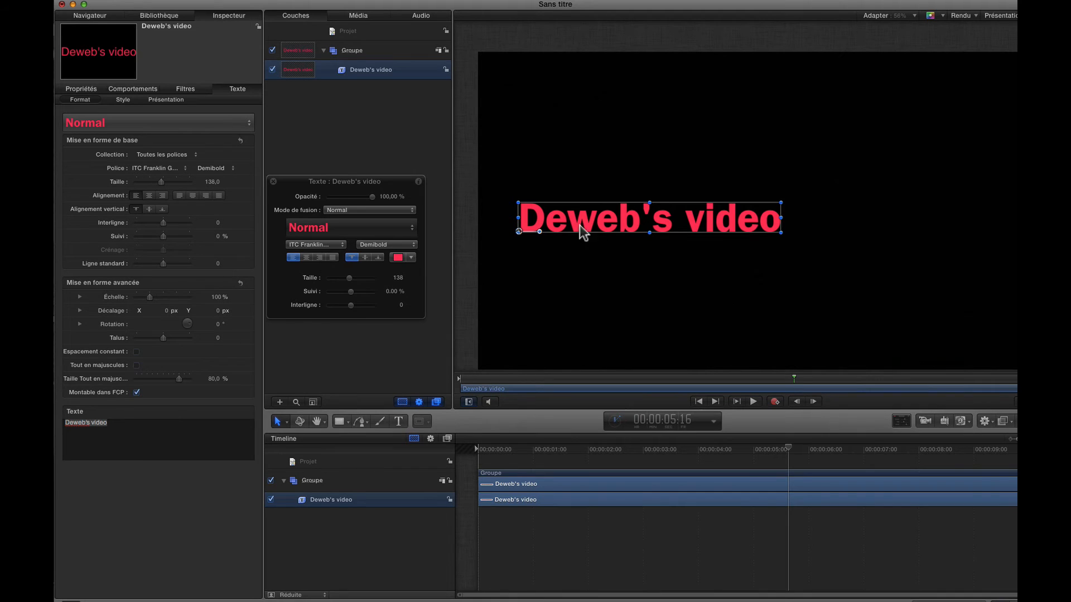
pyautogui.moveTo(345, 276); pyautogui.dragTo(364, 278)
pyautogui.moveTo(519, 232); pyautogui.dragTo(519, 240)
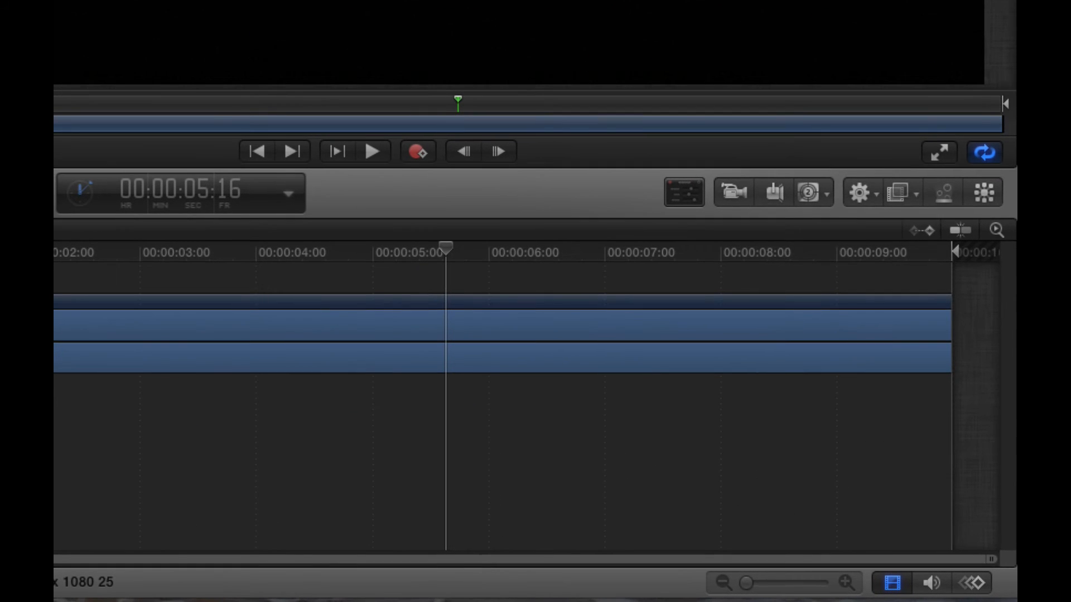
# Apply the Texte continu behavior Celebrate to the title
pyautogui.click(985, 421)
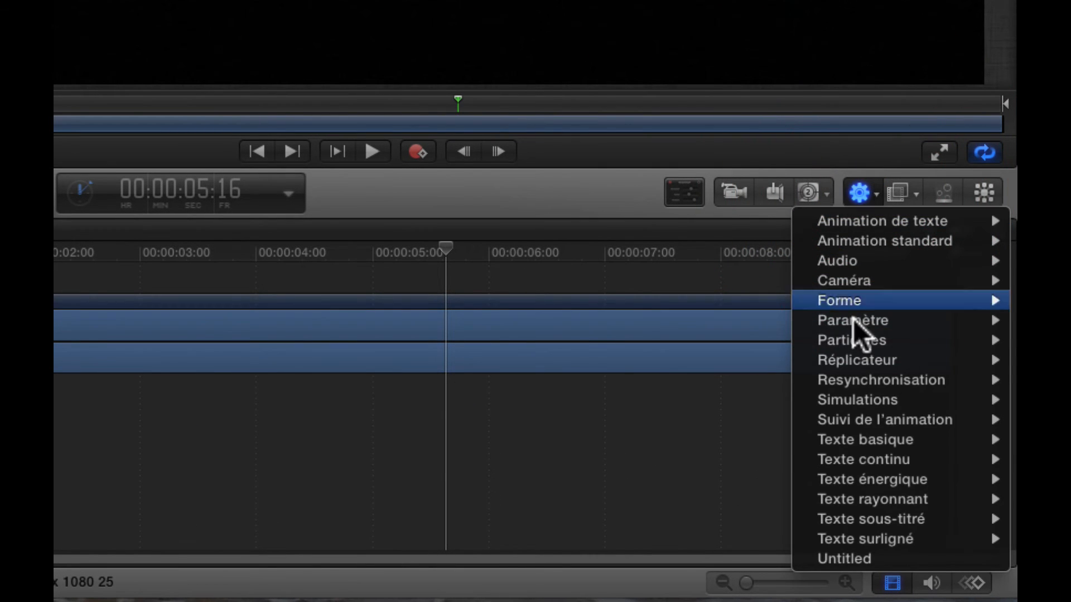
pyautogui.moveTo(856, 456)
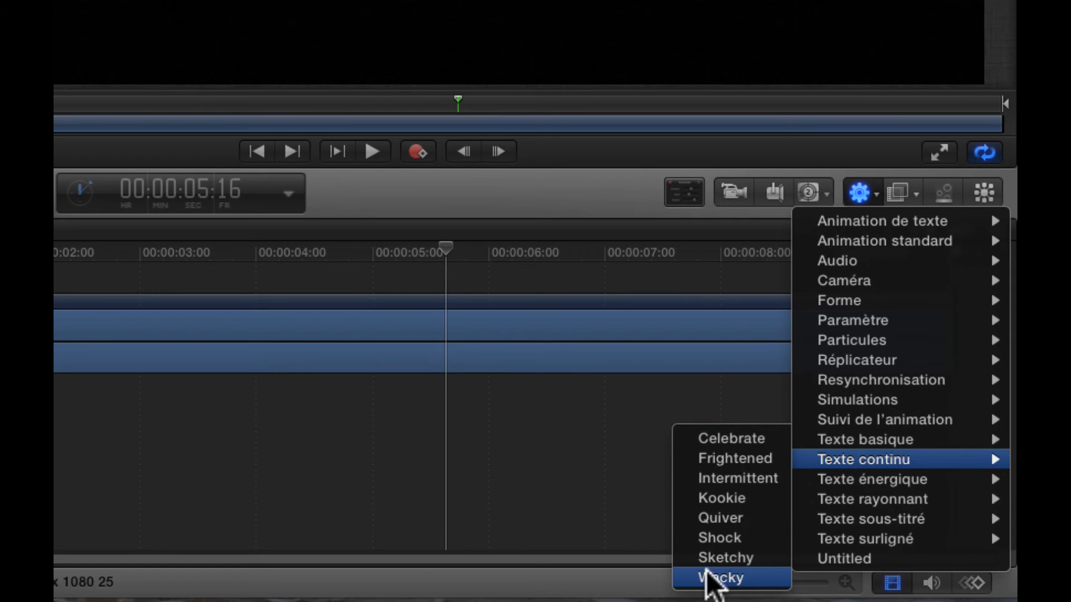
pyautogui.click(733, 440)
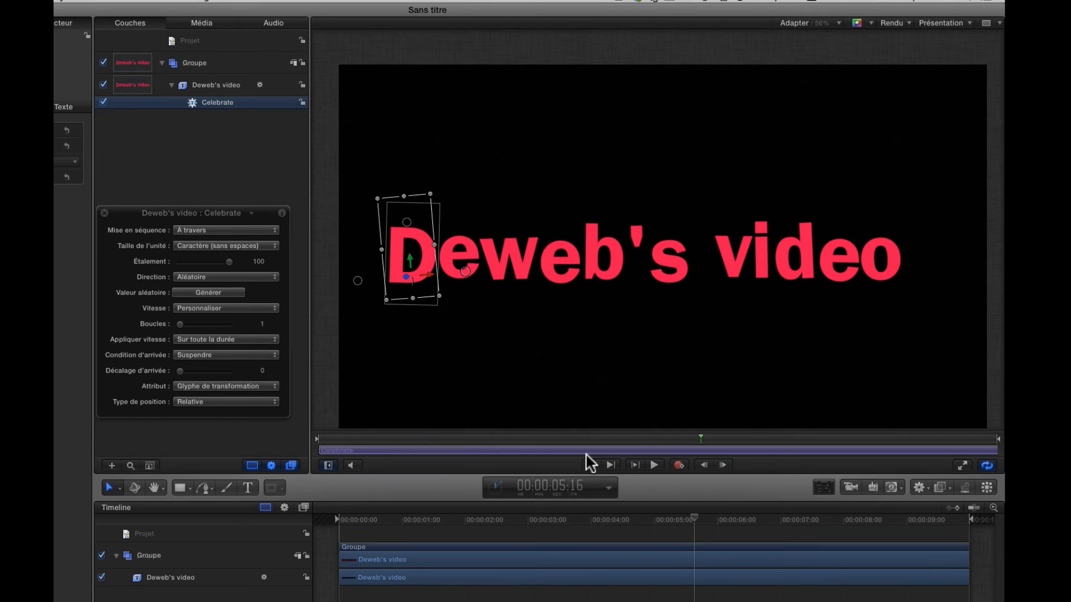
# Preview the Celebrate animation from the start of the timeline and delete the behavior
pyautogui.click(234, 455)
pyautogui.press('Home')
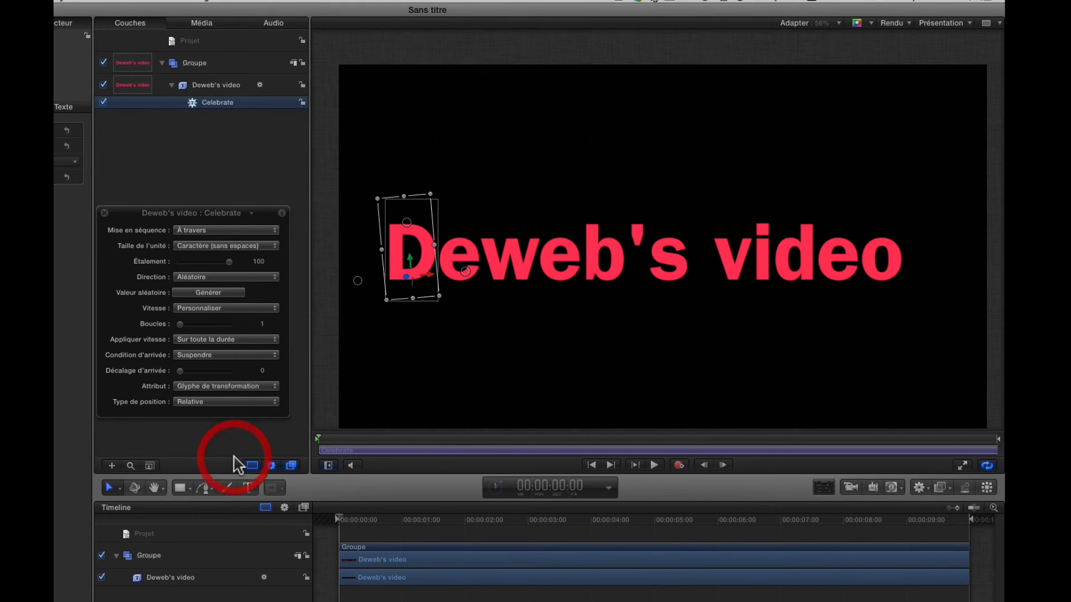
pyautogui.press('space')
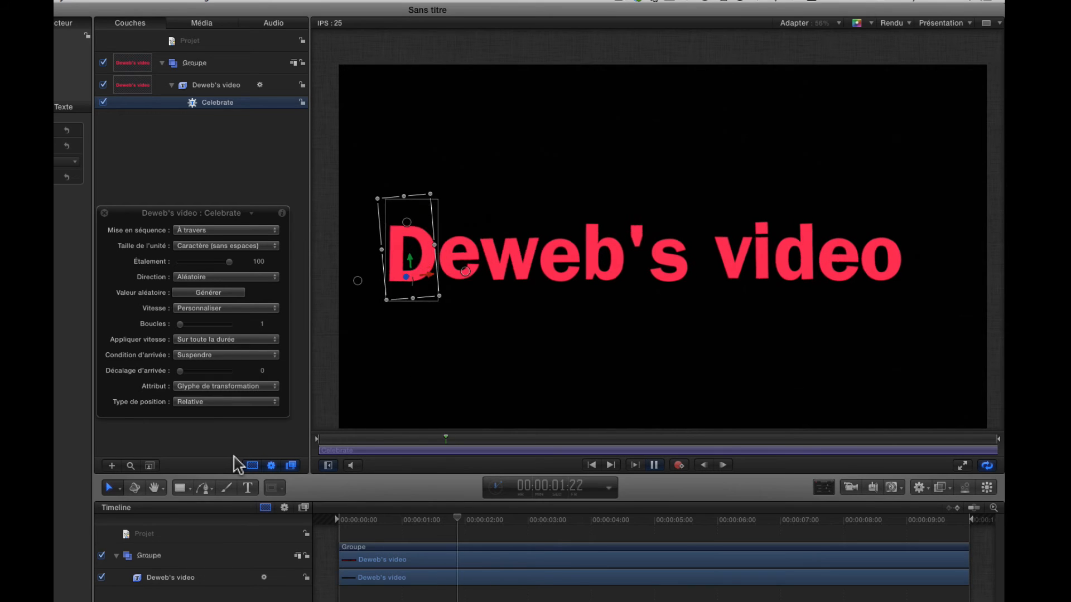
pyautogui.press('space')
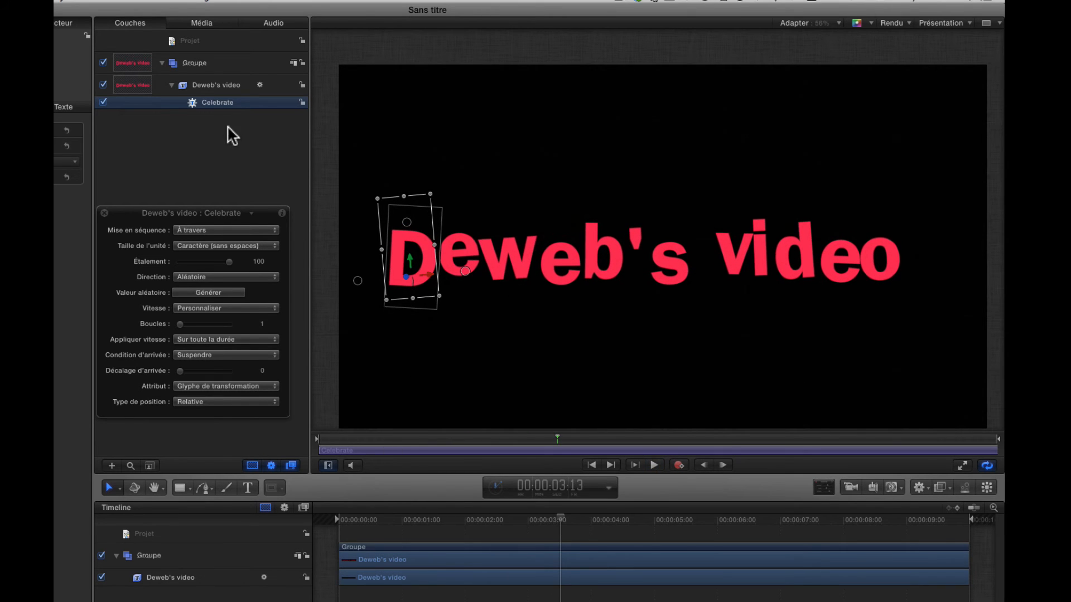
pyautogui.press('Delete')
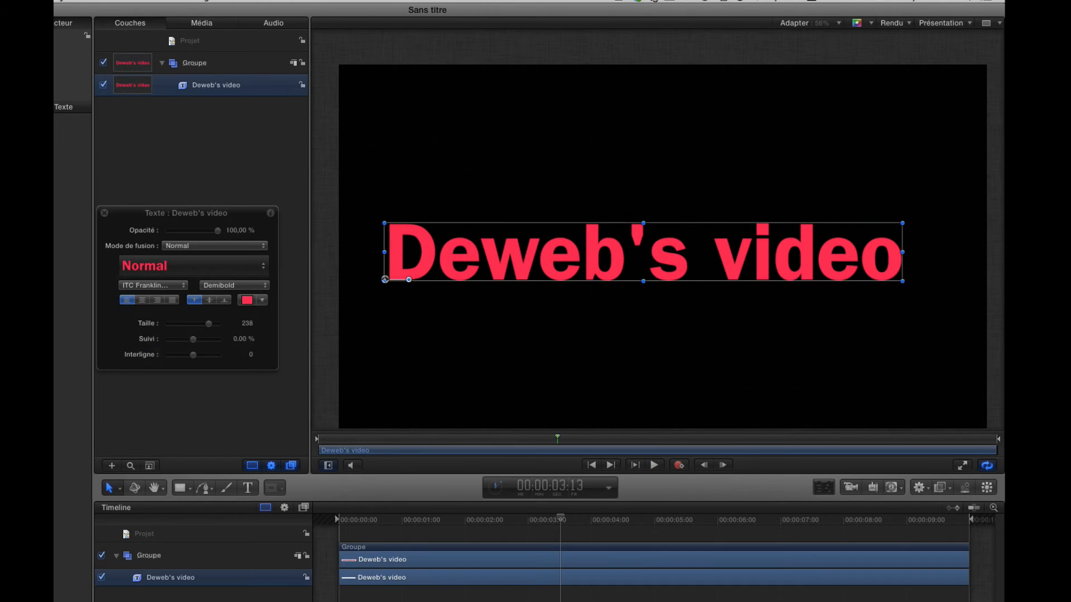
# Apply the Texte continu behavior Frightened to the title
pyautogui.click(919, 487)
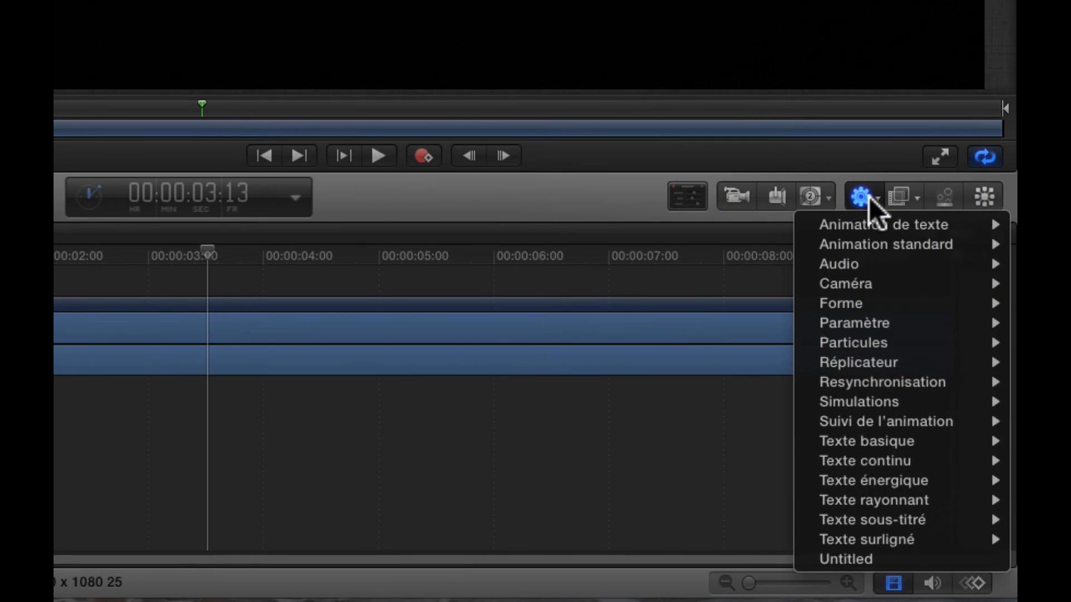
pyautogui.moveTo(917, 596)
pyautogui.moveTo(870, 460)
pyautogui.click(768, 460)
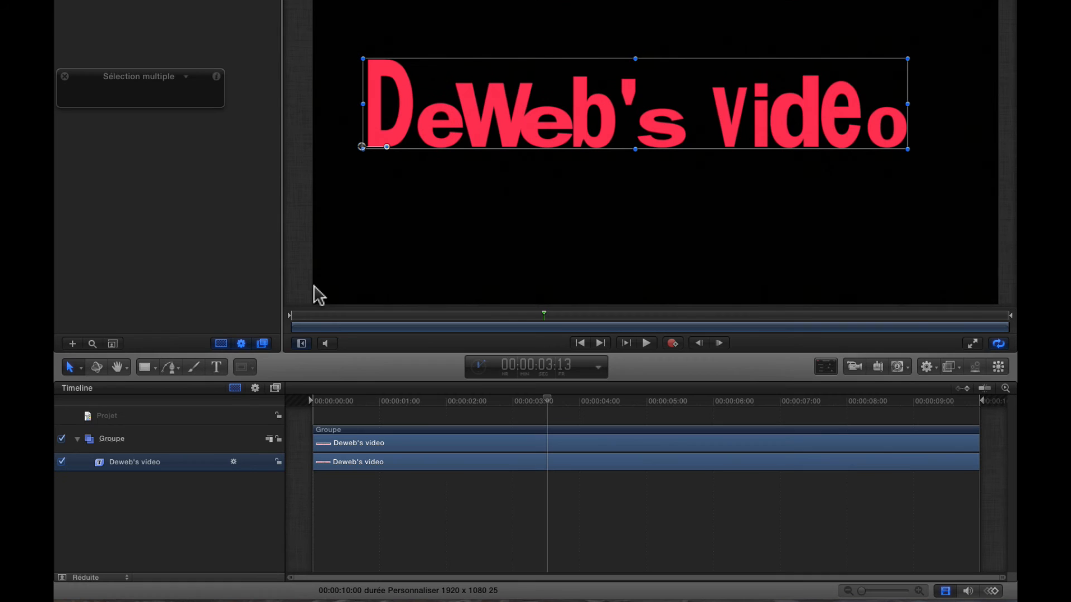
# Preview the Frightened animation and remove its behaviors from the title
pyautogui.moveTo(306, 317); pyautogui.dragTo(232, 317)
pyautogui.press('space')
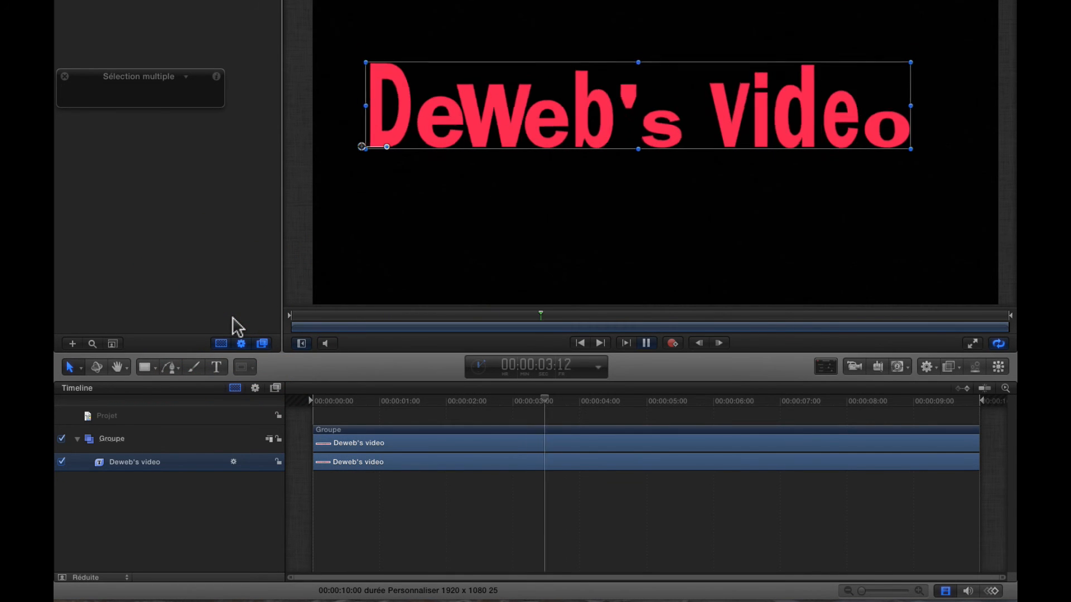
pyautogui.press('space')
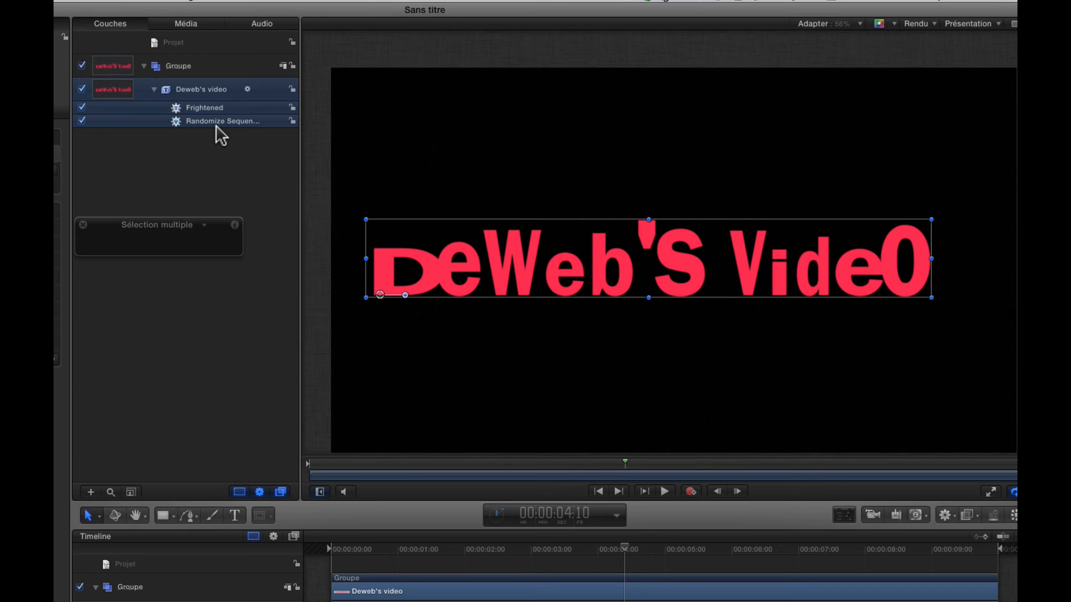
pyautogui.press('space')
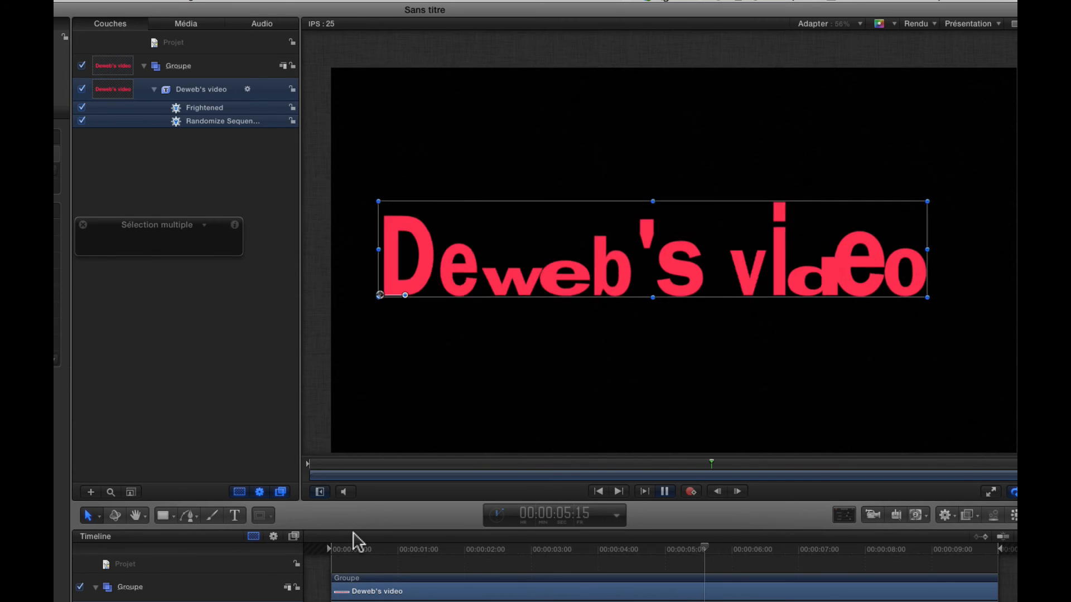
pyautogui.press('space')
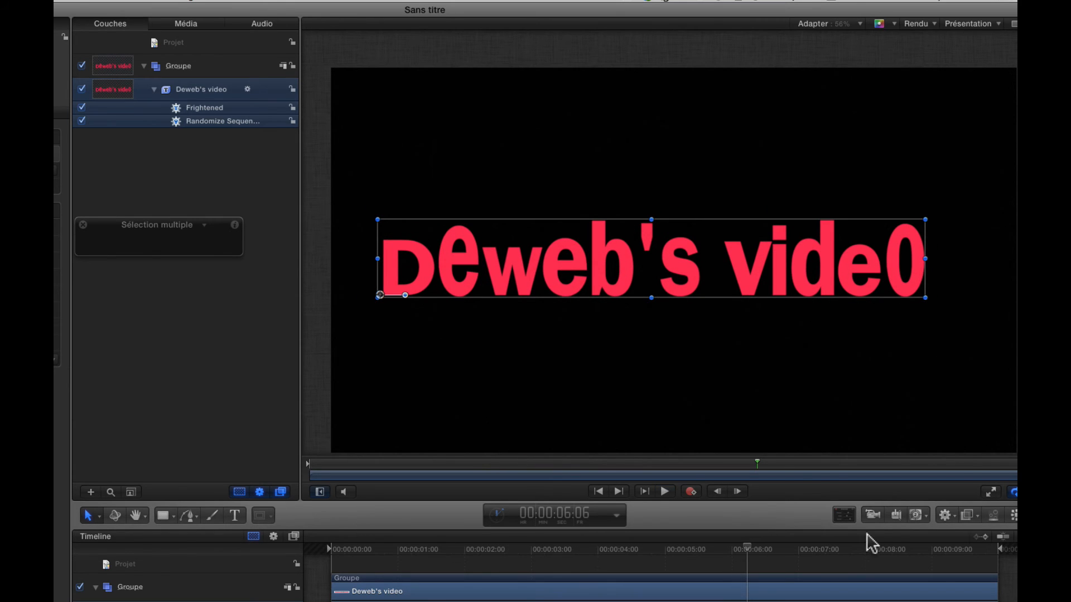
pyautogui.click(182, 144)
pyautogui.press('super+z')
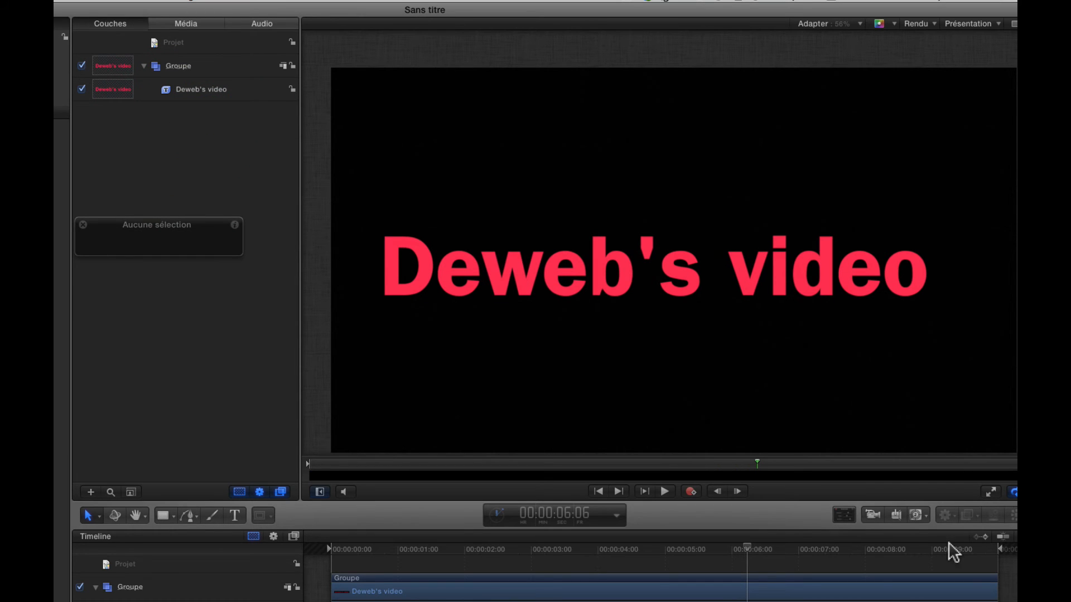
# Select the title and apply the Texte continu behavior Intermittent to it
pyautogui.click(824, 590)
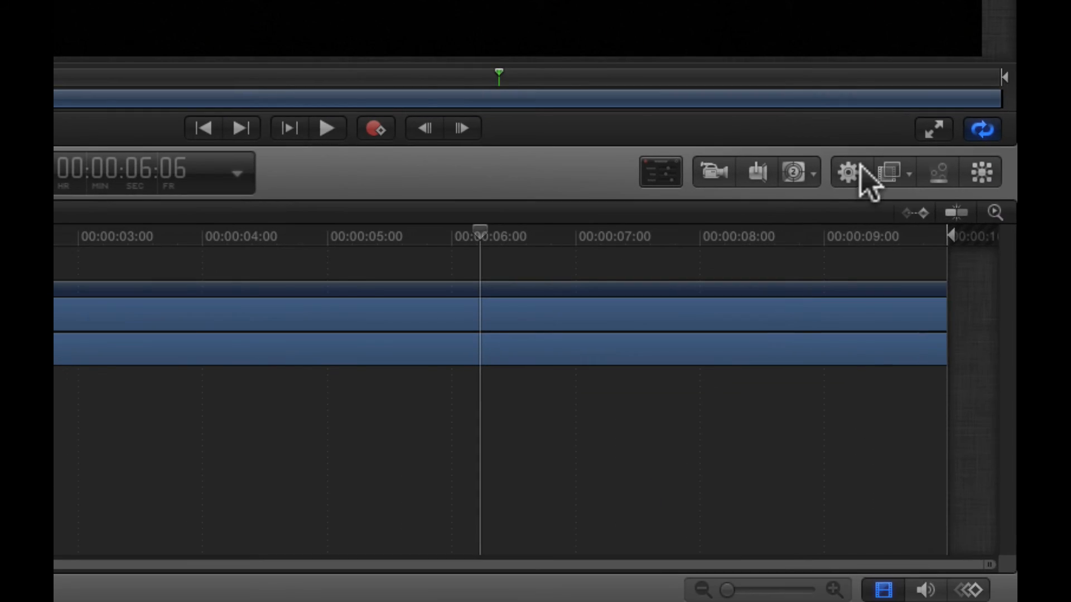
pyautogui.click(945, 515)
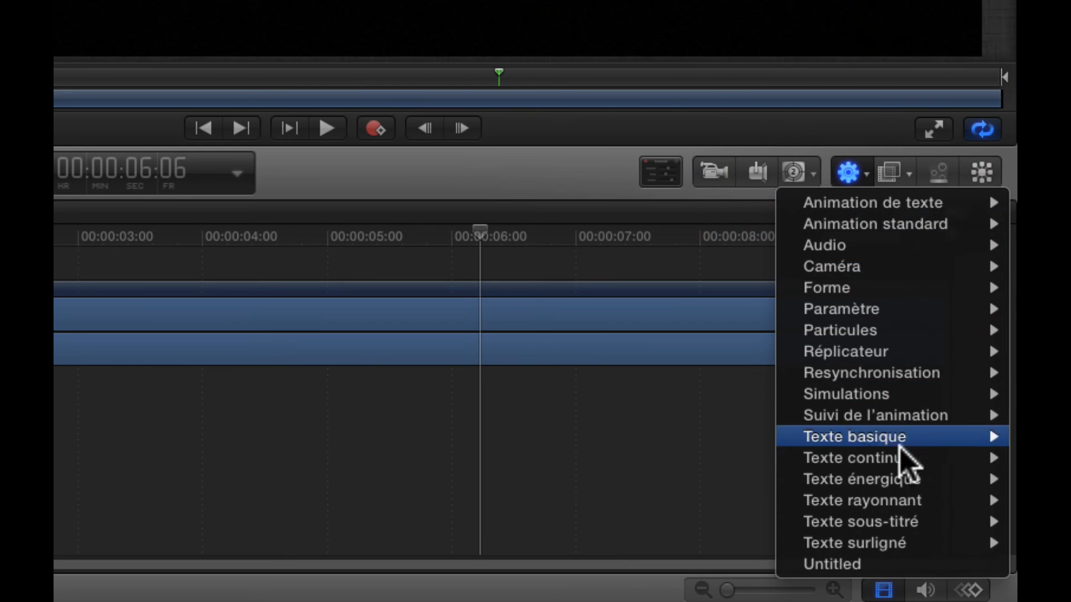
pyautogui.moveTo(903, 460)
pyautogui.click(747, 477)
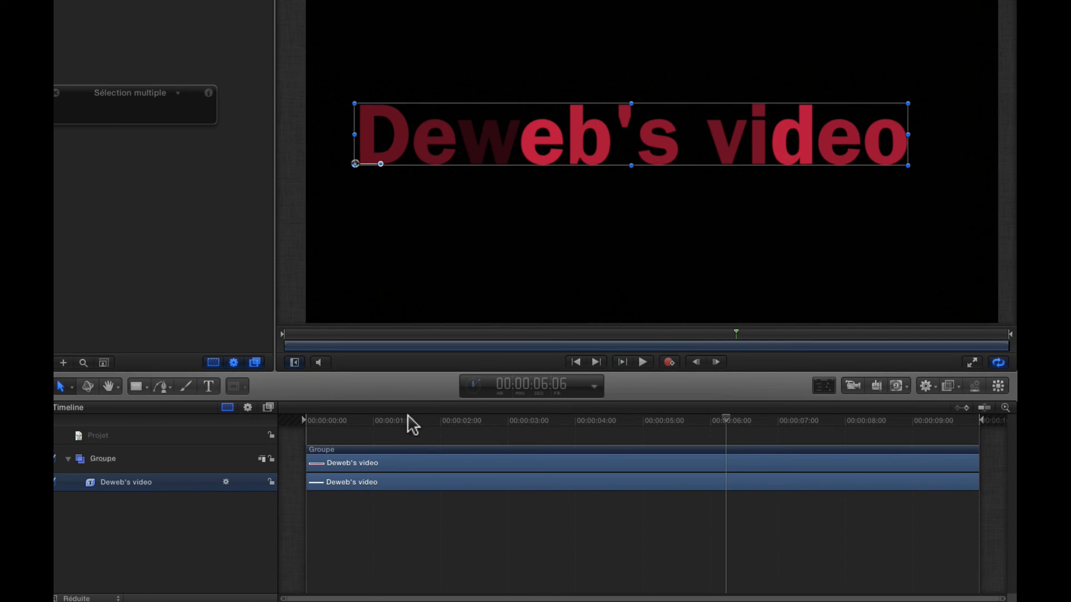
# Preview the Intermittent animation from the start of the timeline and remove the behavior from the title
pyautogui.click(306, 421)
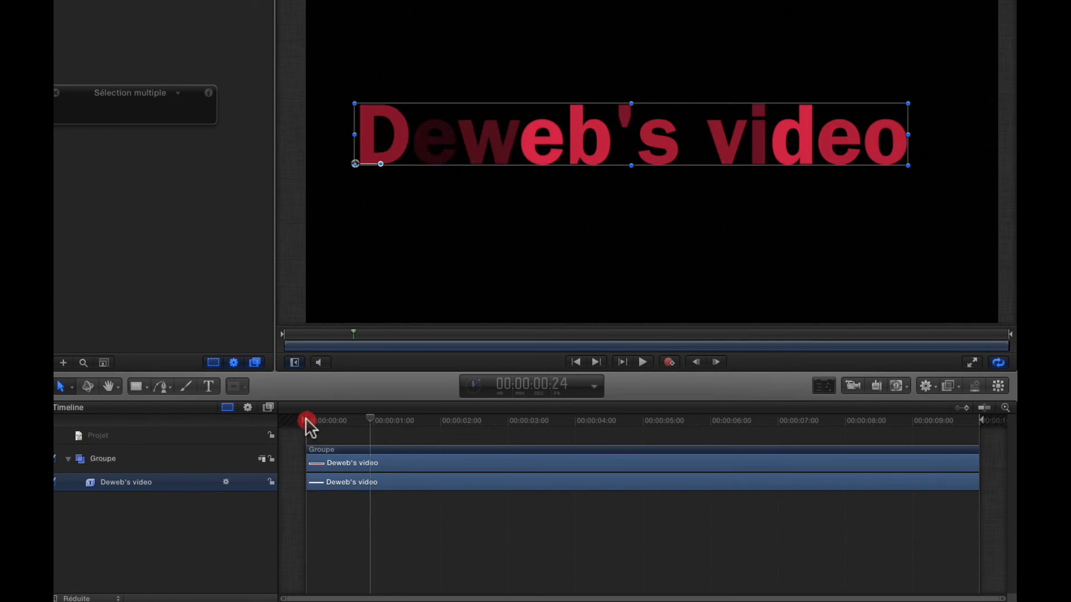
pyautogui.moveTo(306, 424); pyautogui.dragTo(263, 420)
pyautogui.press('space')
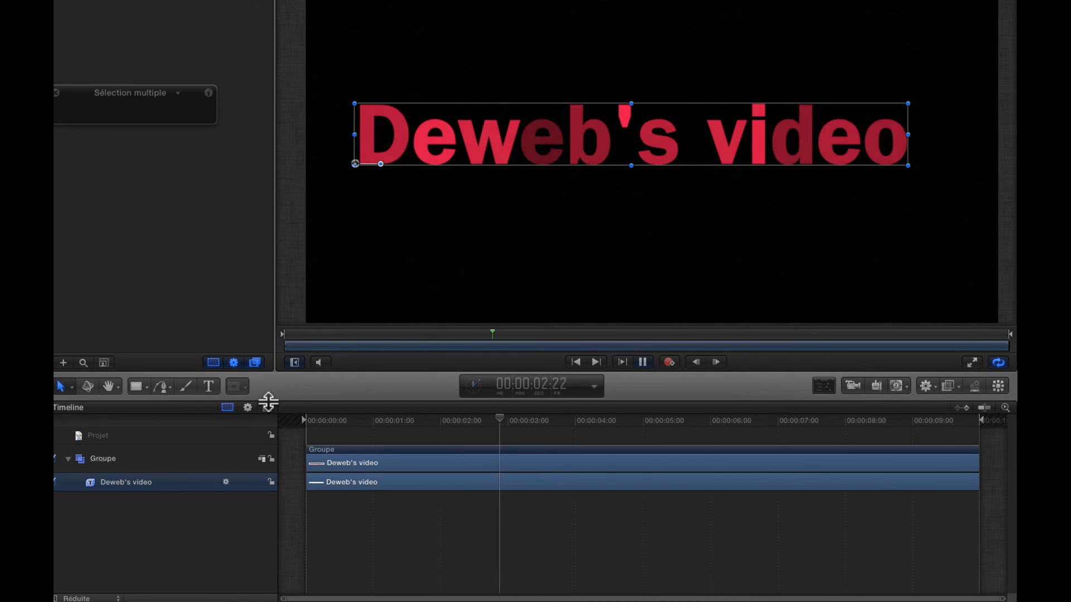
pyautogui.press('space')
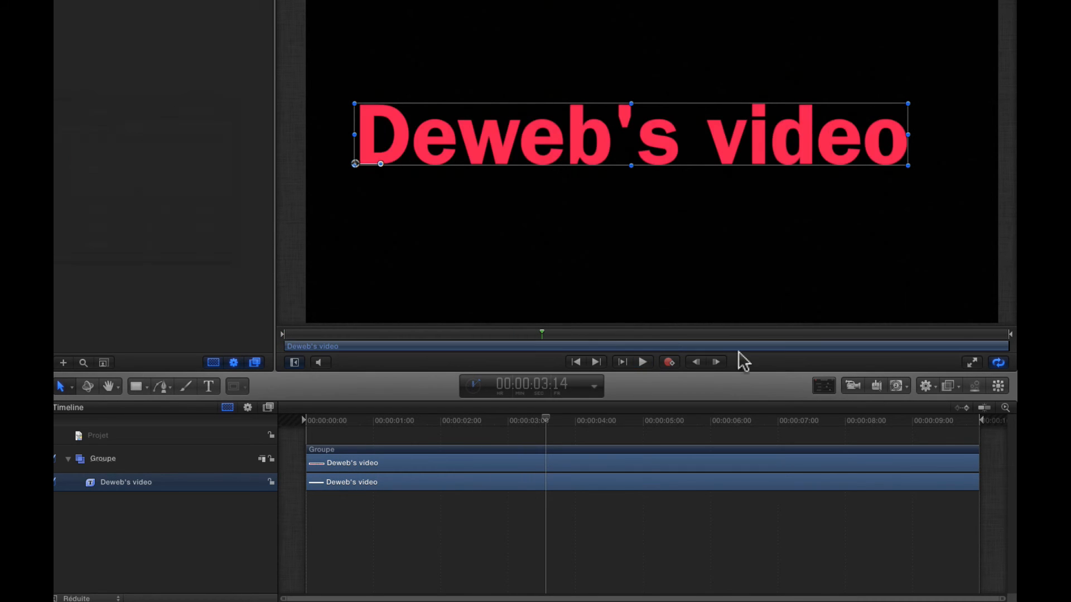
# Apply the Texte continu behavior Quiver to the title
pyautogui.click(925, 385)
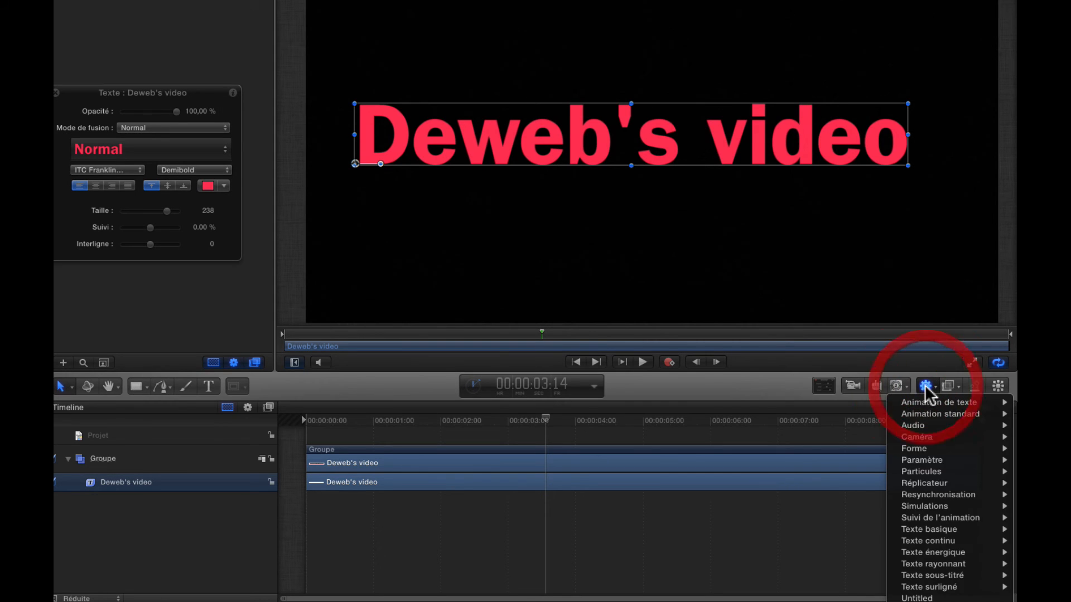
pyautogui.moveTo(938, 541)
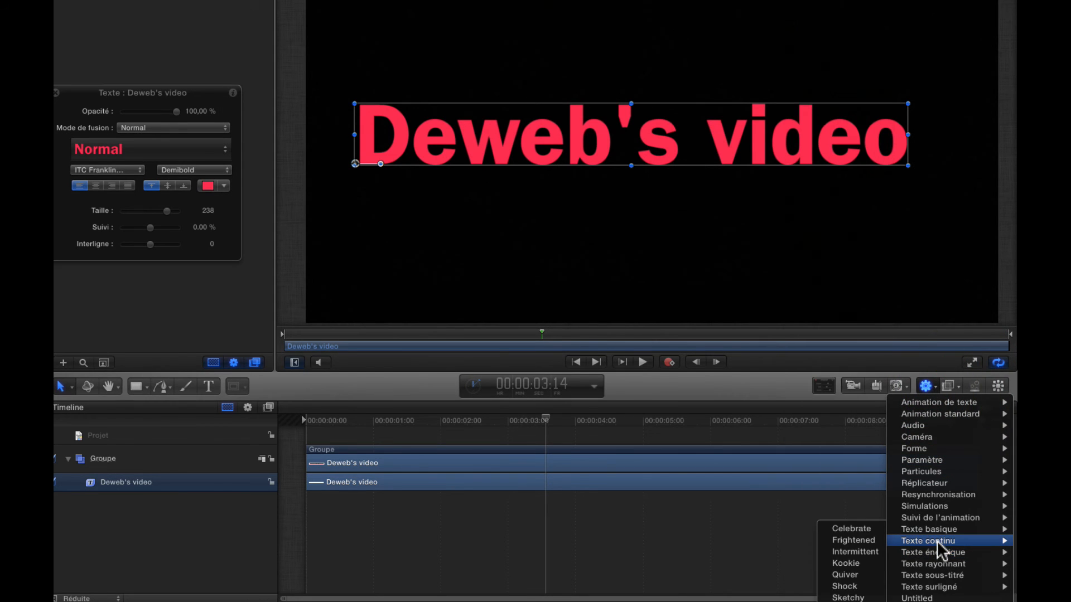
pyautogui.click(865, 575)
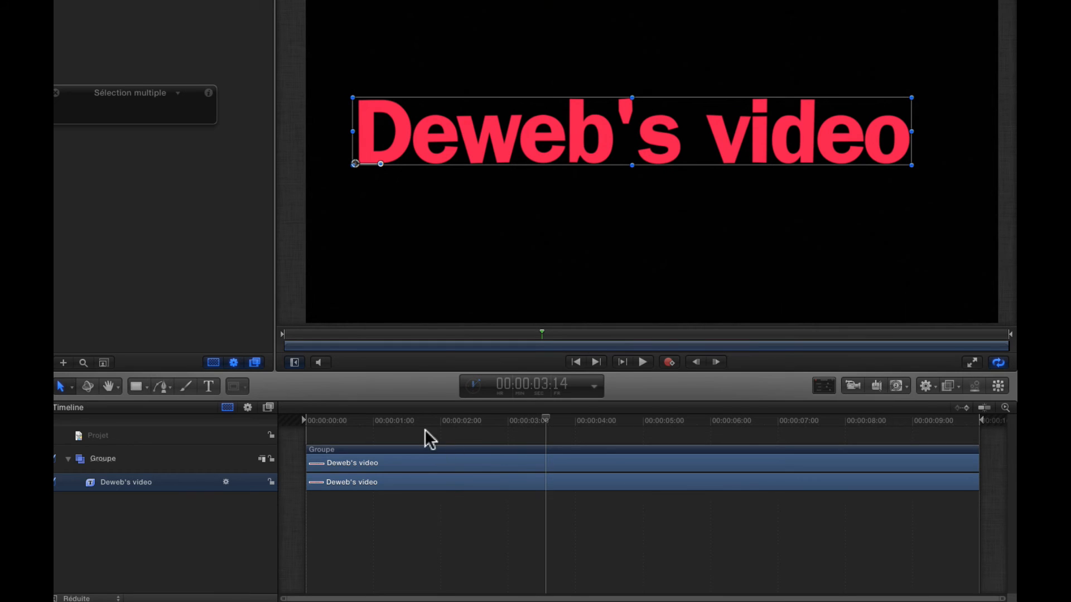
# Preview the Quiver animation from the start of the timeline and undo the behavior on the title
pyautogui.moveTo(409, 421); pyautogui.dragTo(233, 422)
pyautogui.press('space')
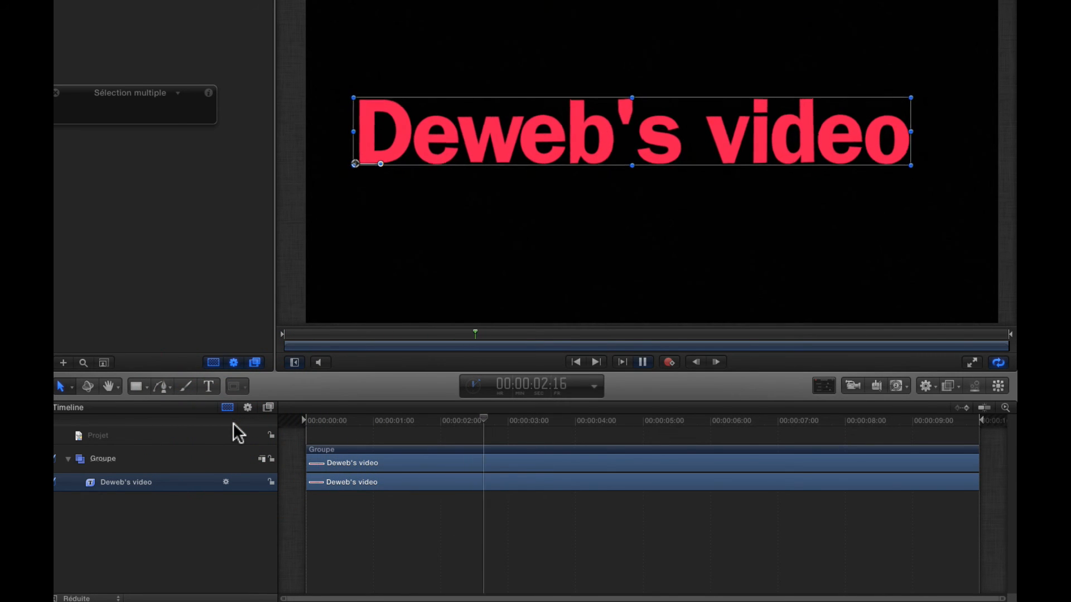
pyautogui.press('space')
pyautogui.press('super+z')
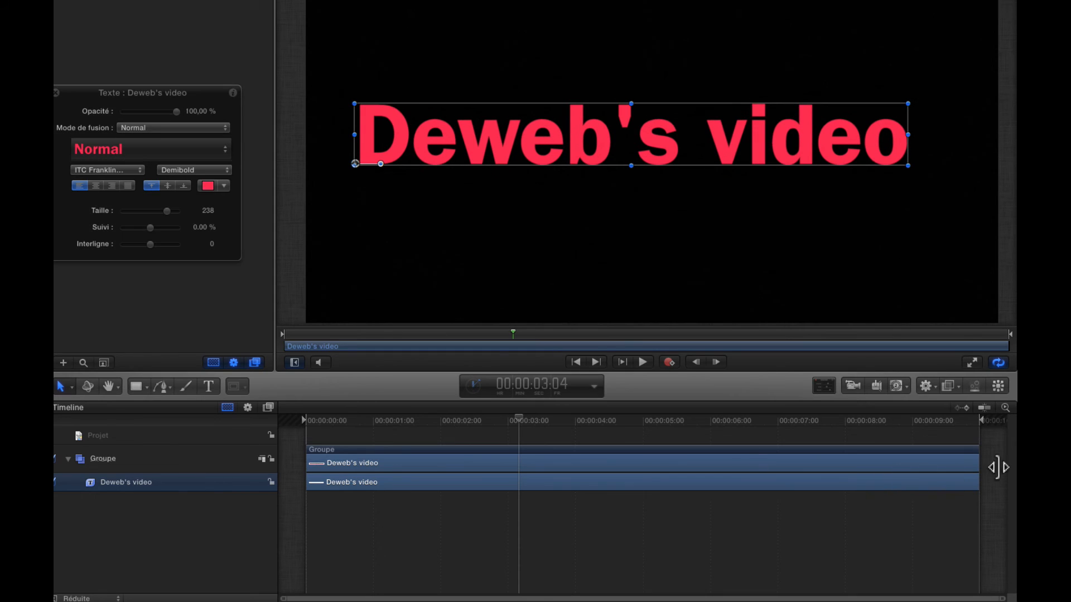
# Apply the Texte continu behavior Kookie to the title
pyautogui.click(924, 387)
pyautogui.moveTo(929, 541)
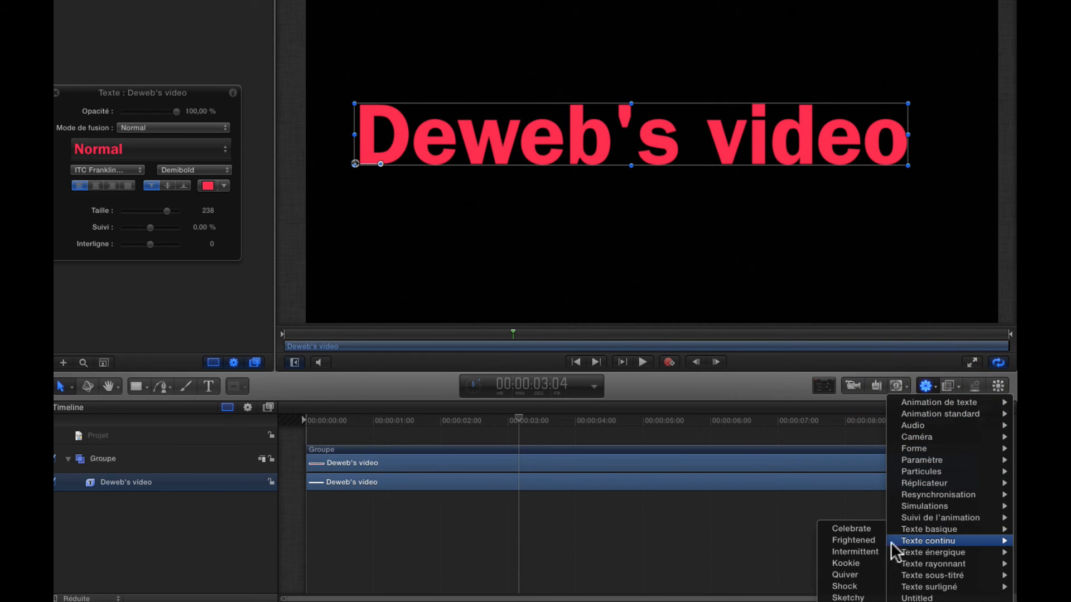
pyautogui.click(861, 565)
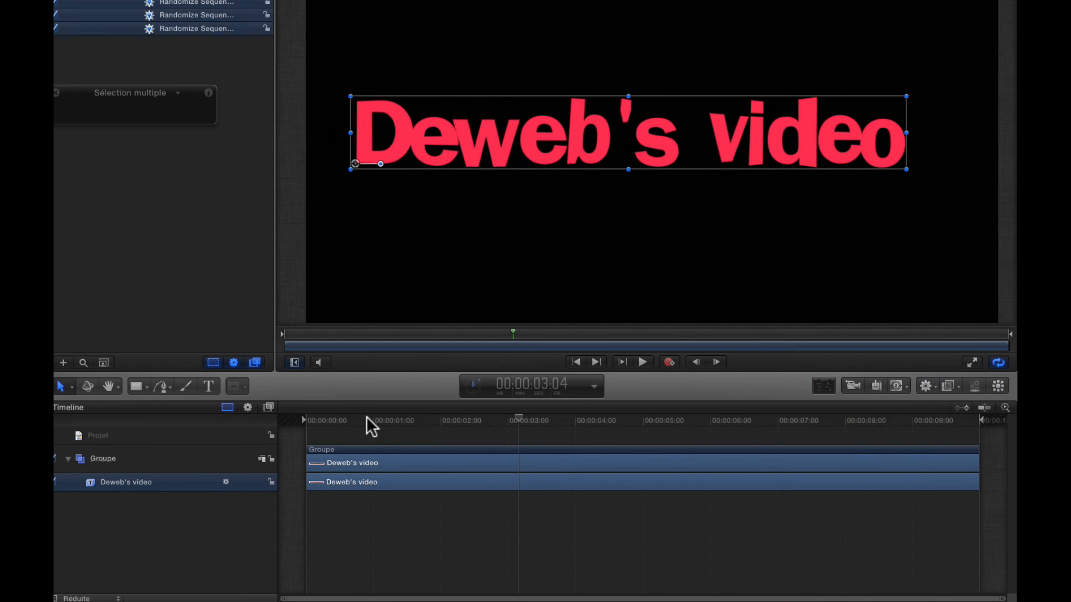
# Preview the Kookie animation from the start of the timeline and remove its behaviors from the title
pyautogui.click(270, 427)
pyautogui.press('space')
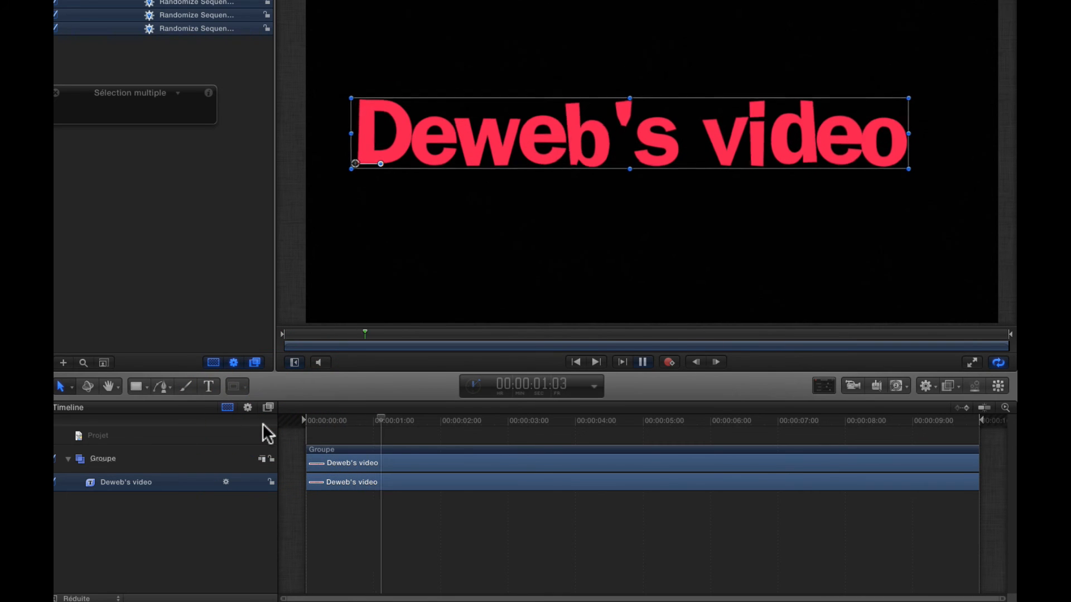
pyautogui.press('space')
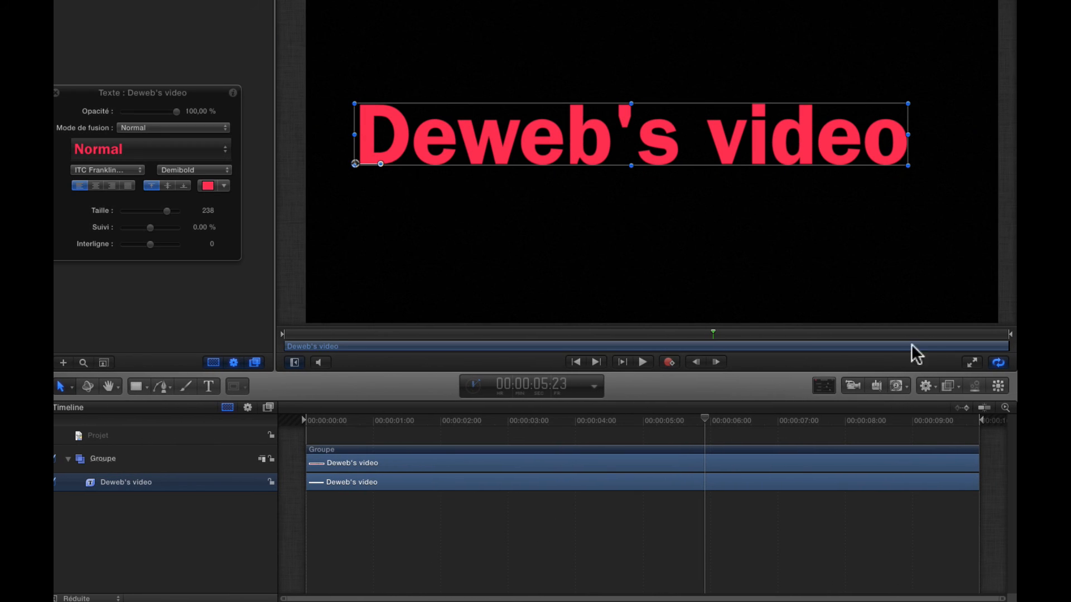
# Apply the Texte continu behavior Shock to the title
pyautogui.click(927, 384)
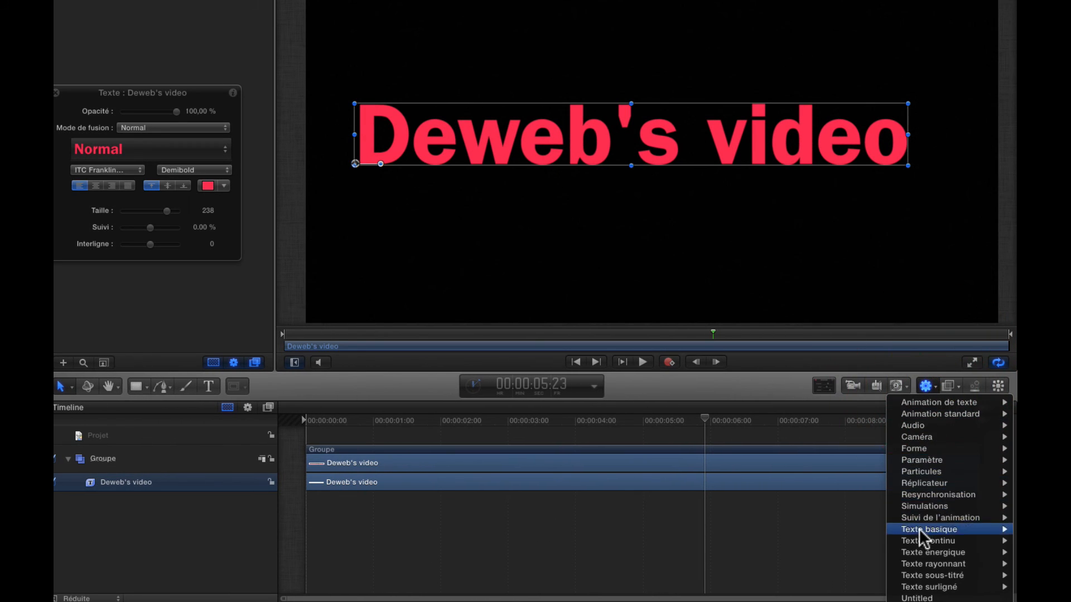
pyautogui.moveTo(915, 540)
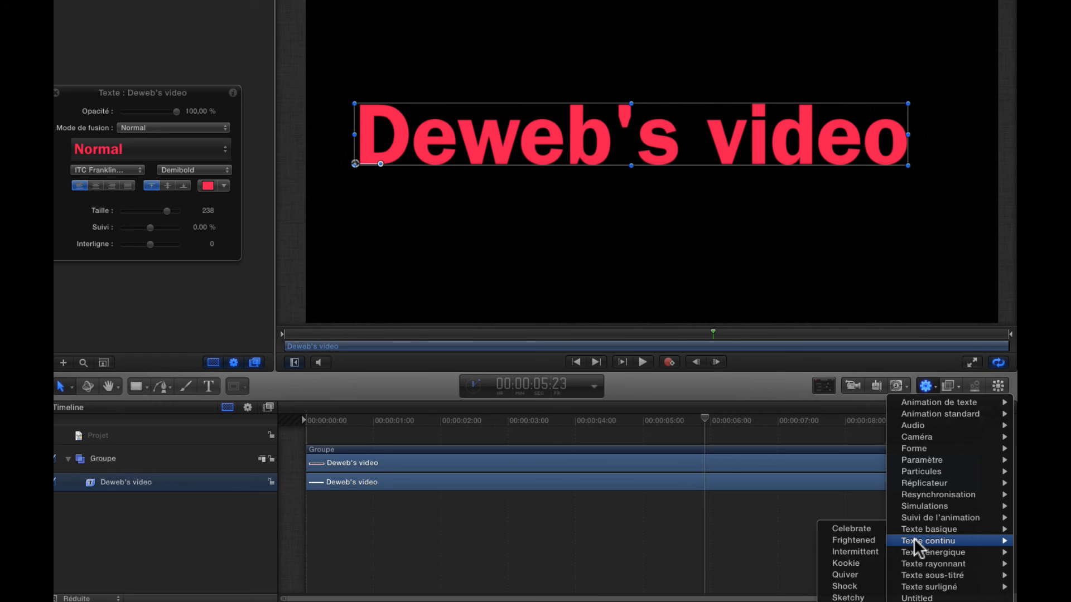
pyautogui.click(844, 586)
# Play the Shock animation from the start of the timeline and pause at about 00:00:02:13 to examine the effect on the letters
pyautogui.moveTo(457, 335); pyautogui.dragTo(135, 344)
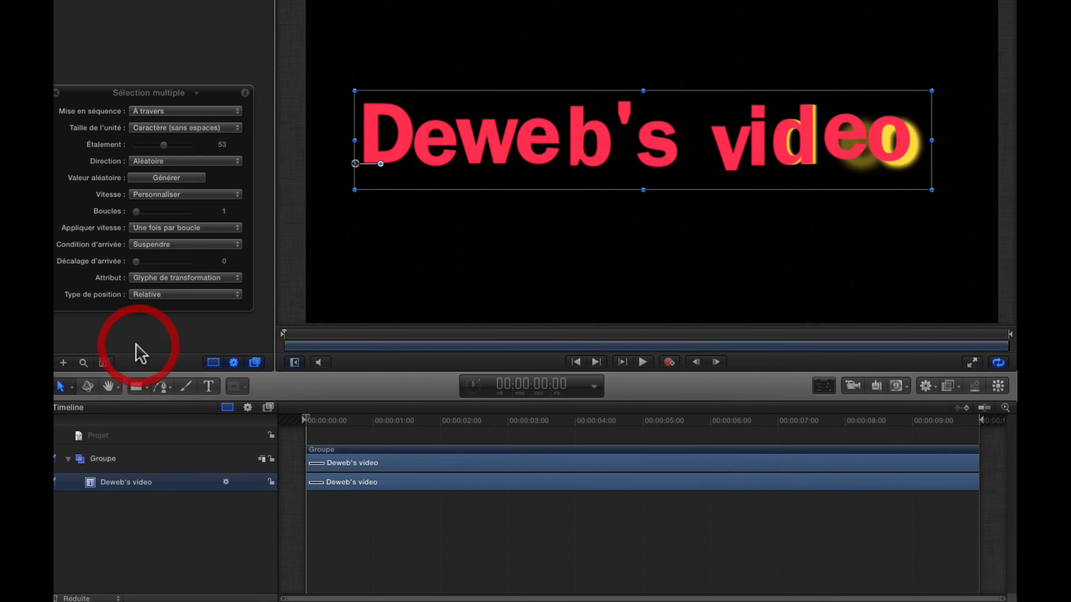
pyautogui.press('space')
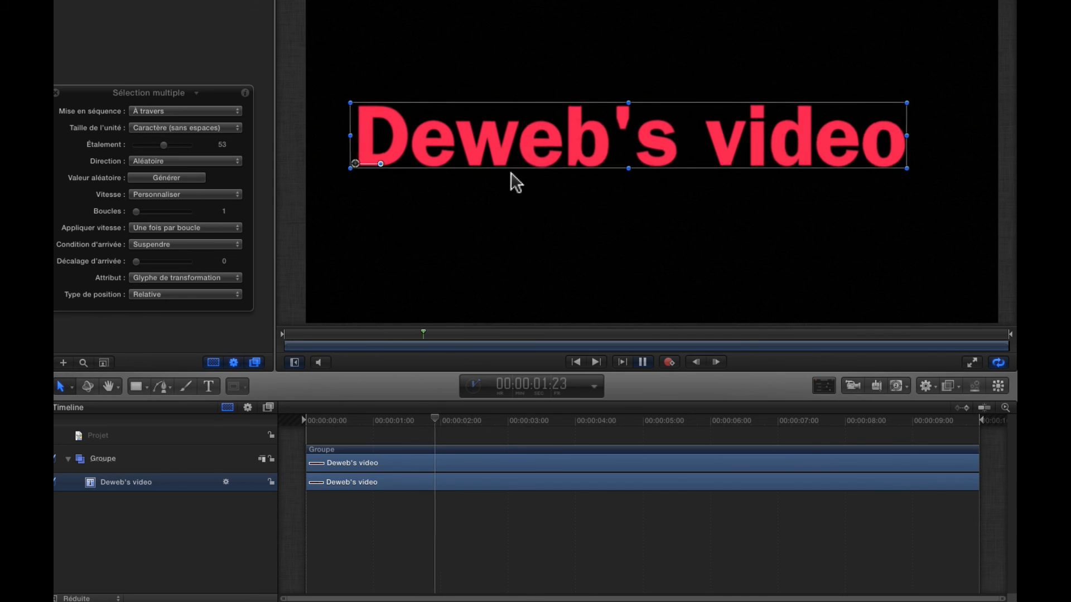
pyautogui.click(470, 335)
pyautogui.moveTo(470, 335); pyautogui.dragTo(467, 335)
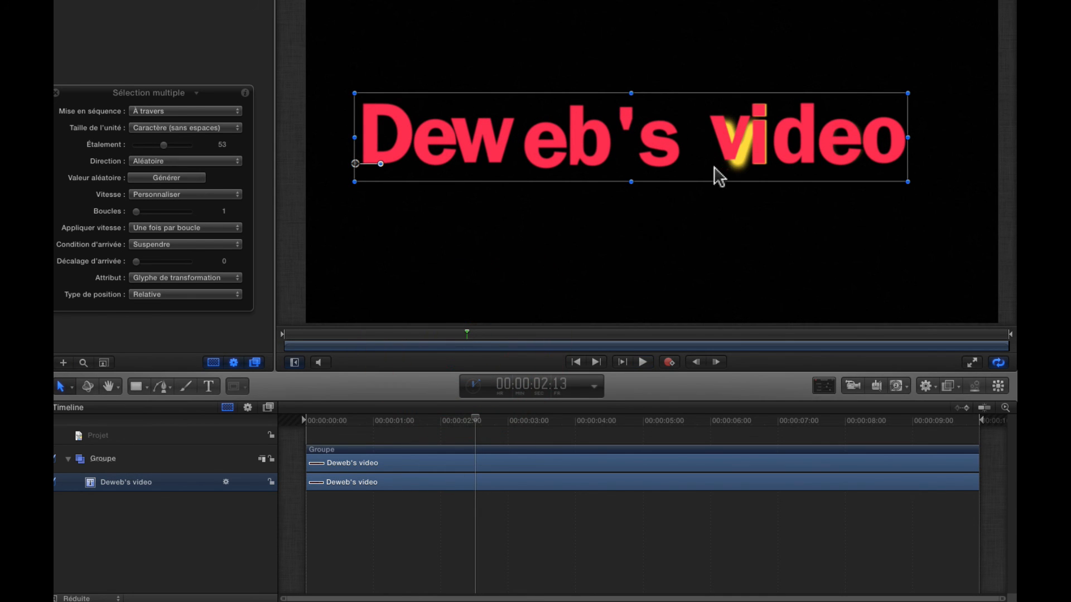
pyautogui.hscroll(-1, 735, 159)
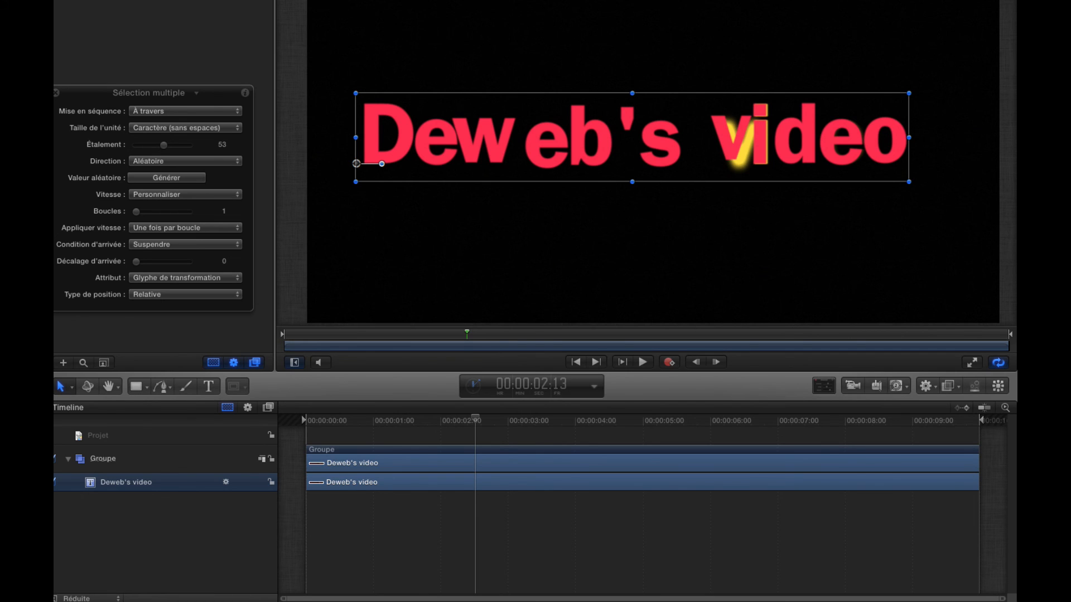
pyautogui.click(205, 3)
pyautogui.click(202, 1)
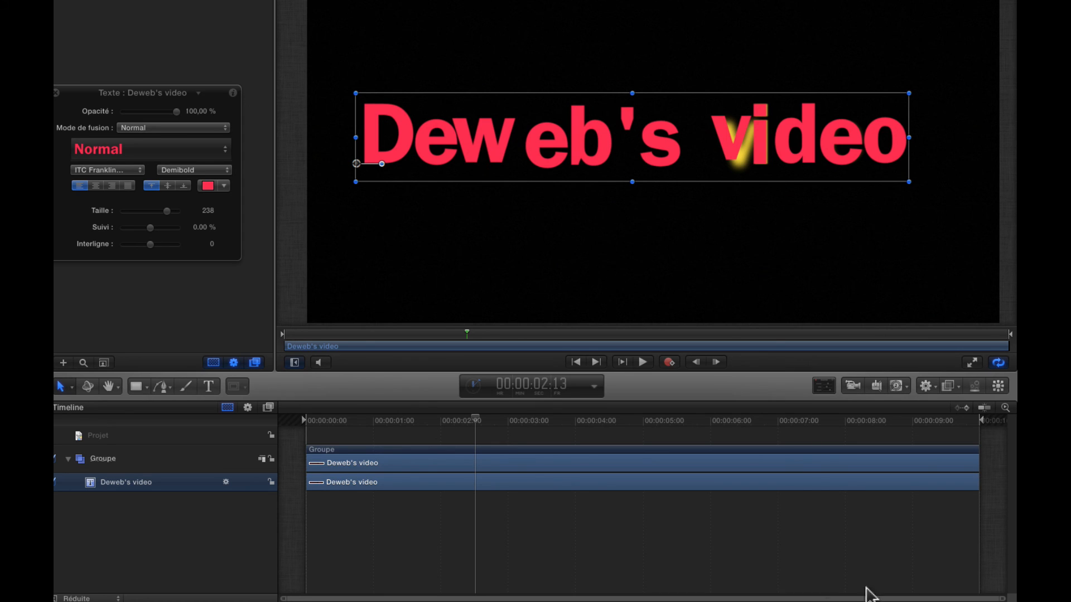
# Replay the Shock animation from the start of the timeline and delete its behaviors from the title
pyautogui.moveTo(476, 419); pyautogui.dragTo(306, 432)
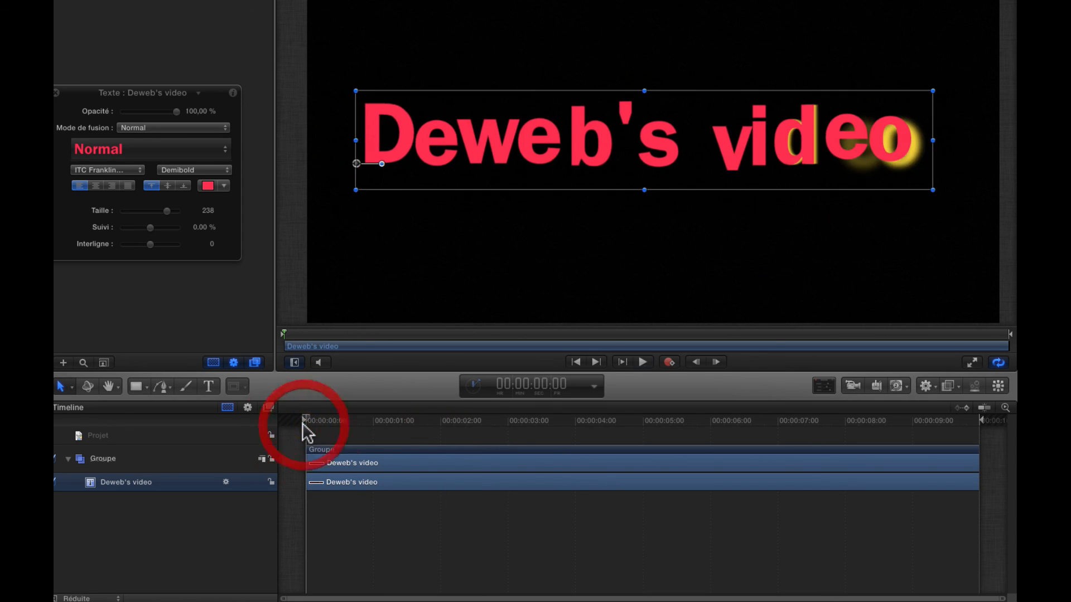
pyautogui.press('space')
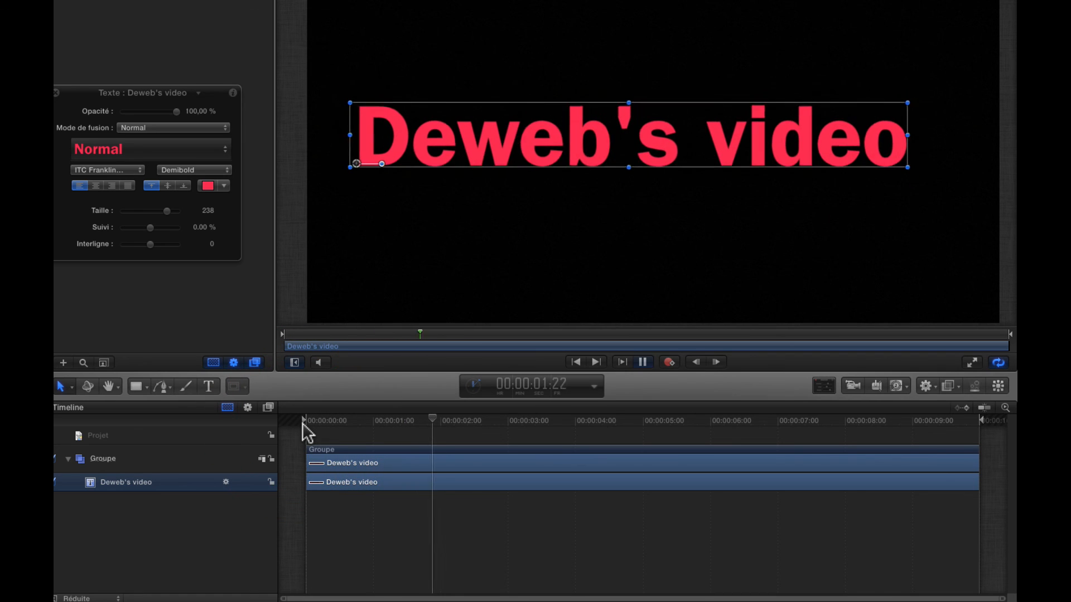
pyautogui.press('space')
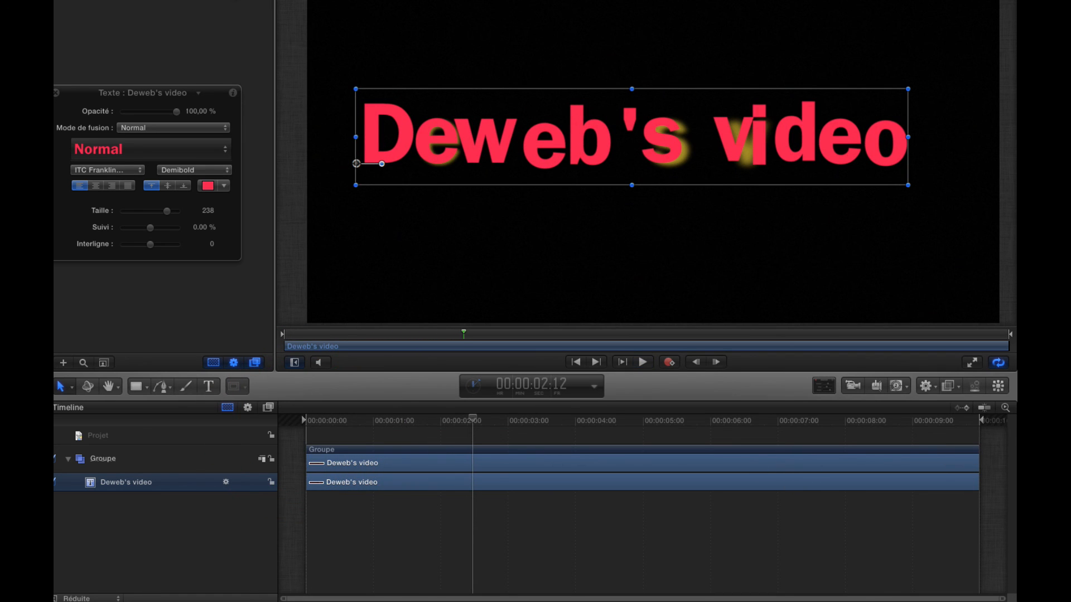
pyautogui.click(226, 1)
pyautogui.press('Delete')
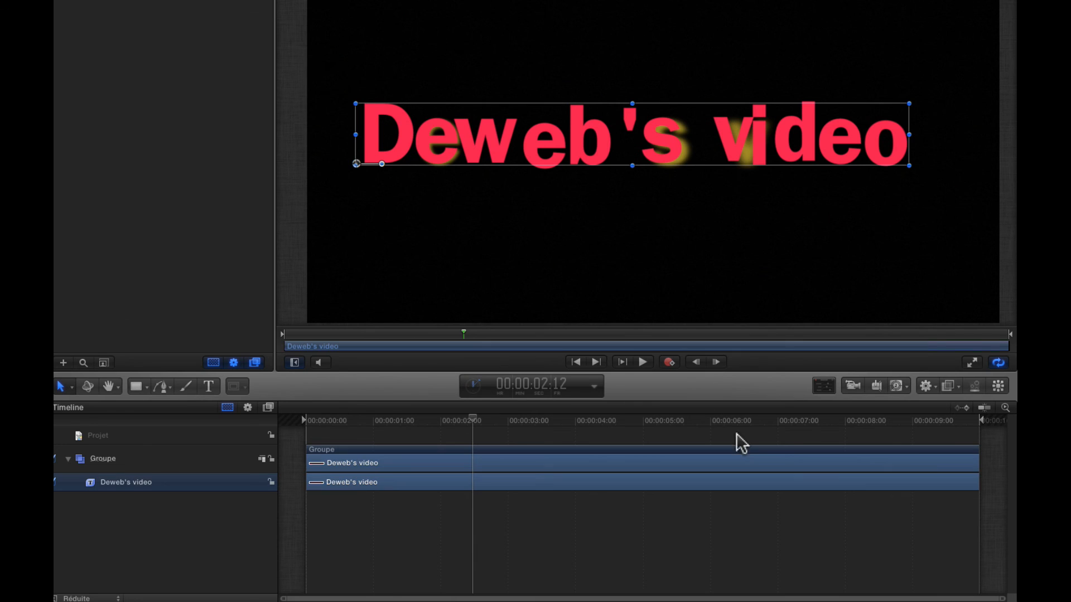
# Apply the Texte continu behavior Sketchy to the title
pyautogui.click(928, 386)
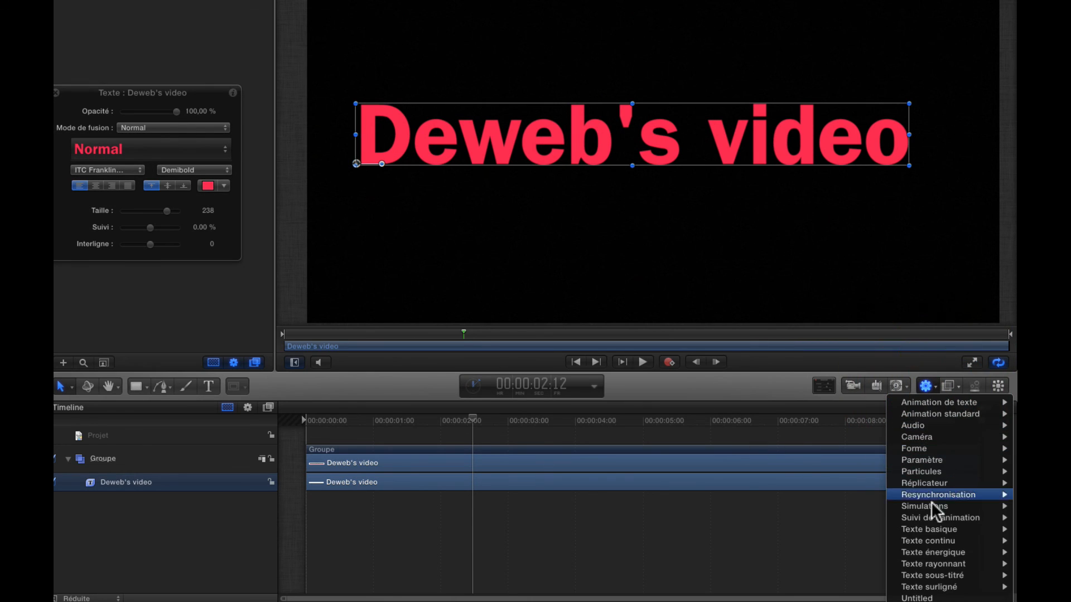
pyautogui.moveTo(924, 542)
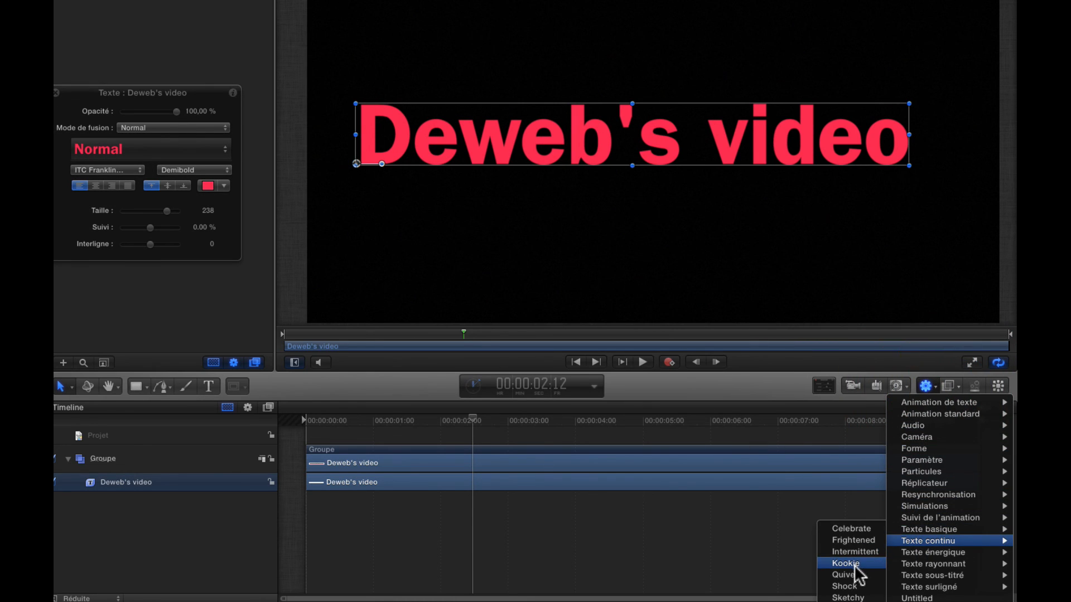
pyautogui.click(848, 598)
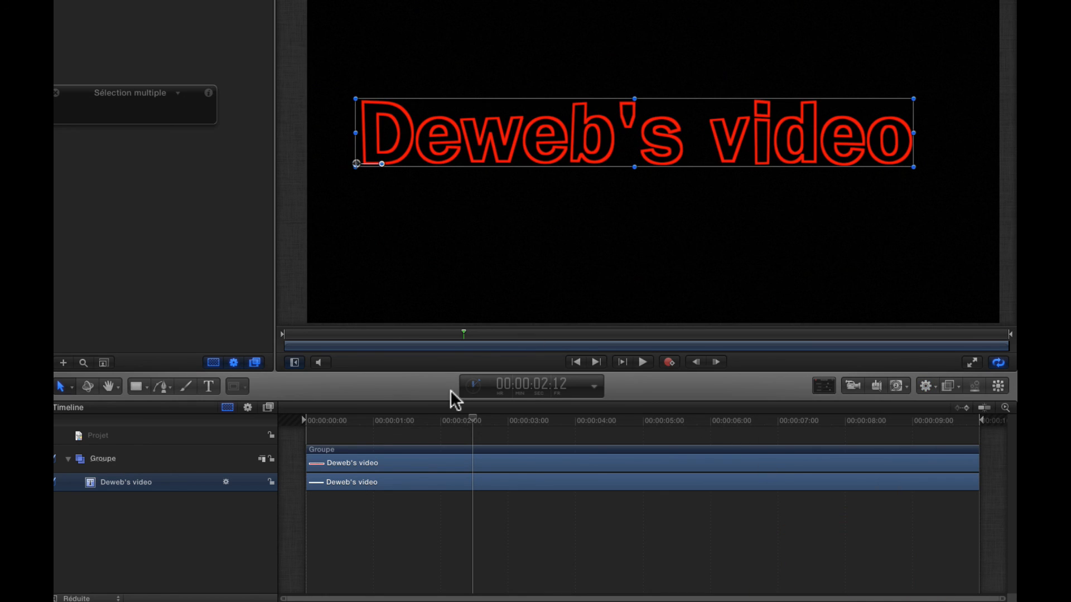
# Preview the Sketchy animation from the start of the timeline and remove its behaviors from the title
pyautogui.click(314, 436)
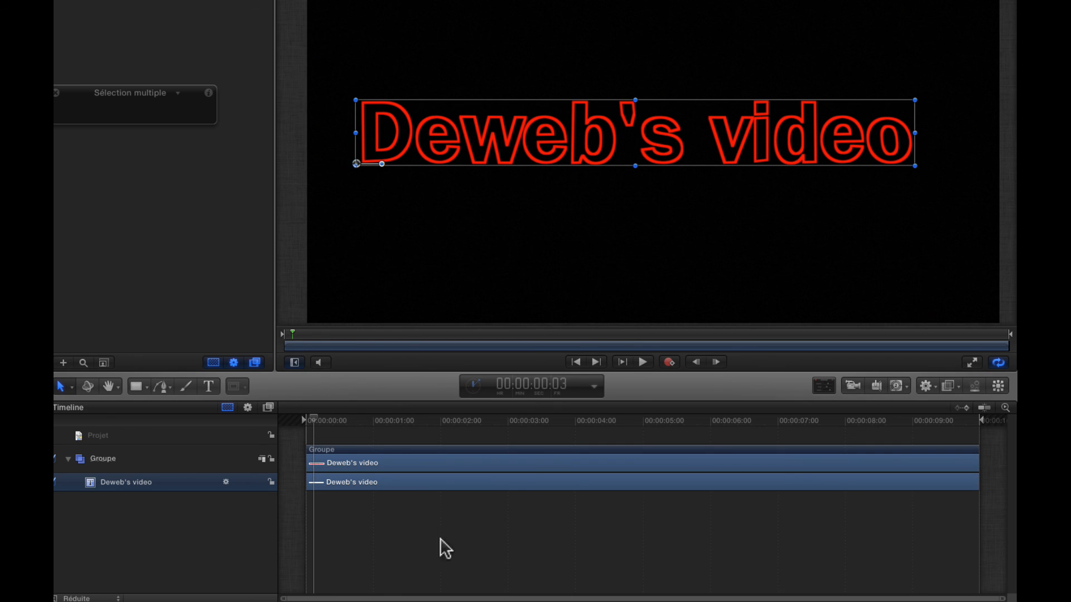
pyautogui.moveTo(363, 433); pyautogui.dragTo(295, 430)
pyautogui.press('space')
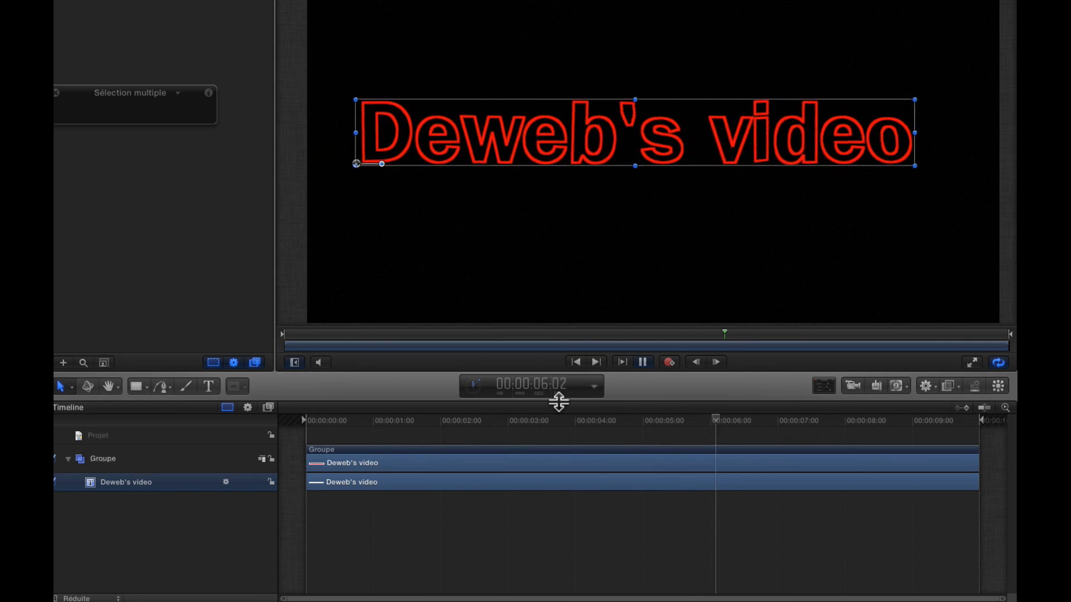
pyautogui.press('space')
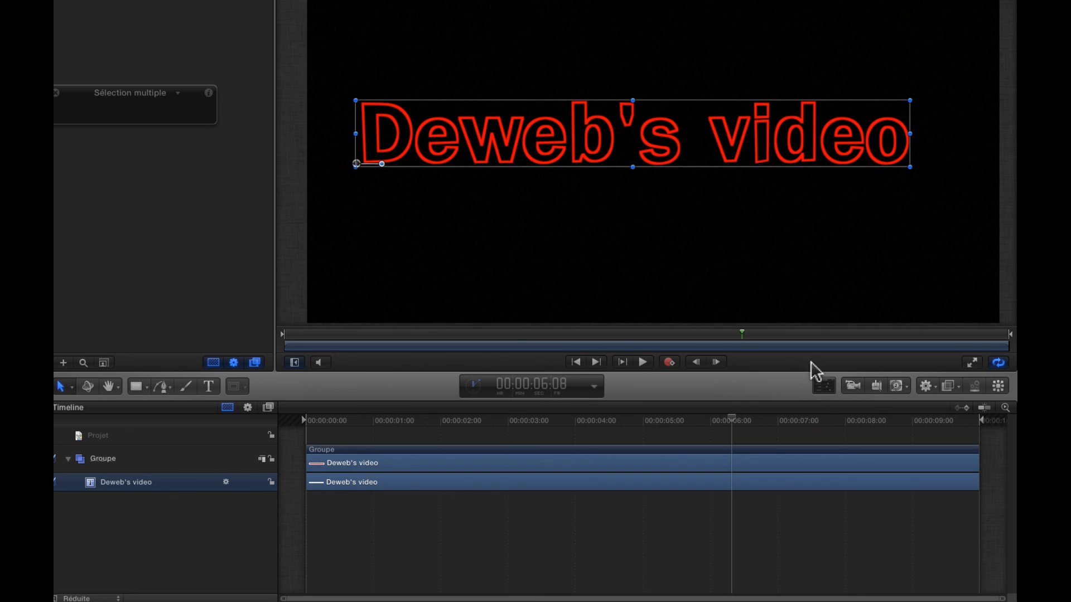
pyautogui.click(241, 31)
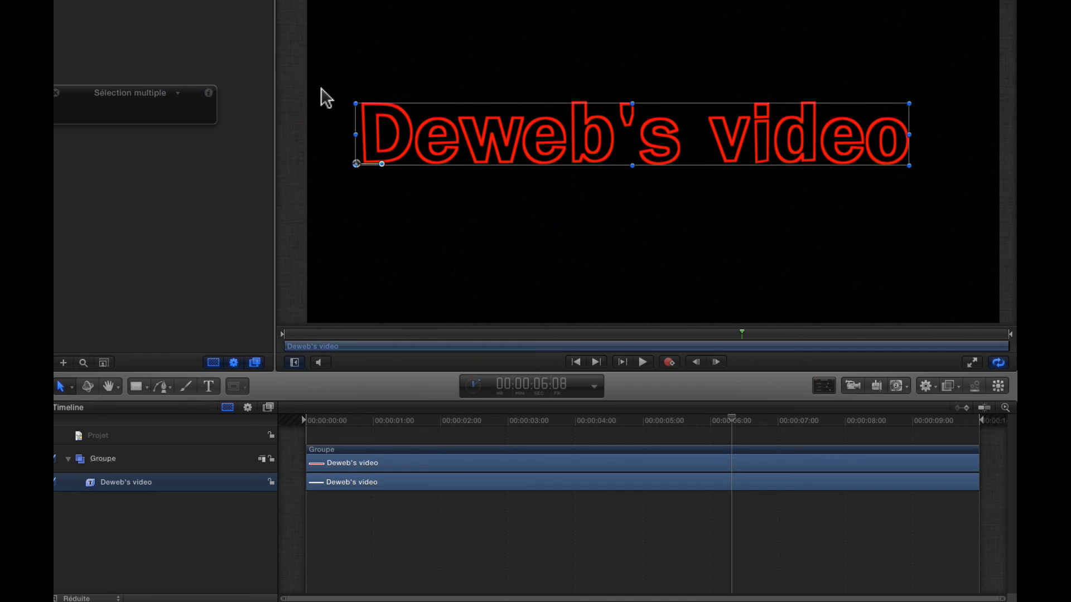
# Apply the Texte continu behavior that flips the title's letters up from their baseline
pyautogui.click(935, 383)
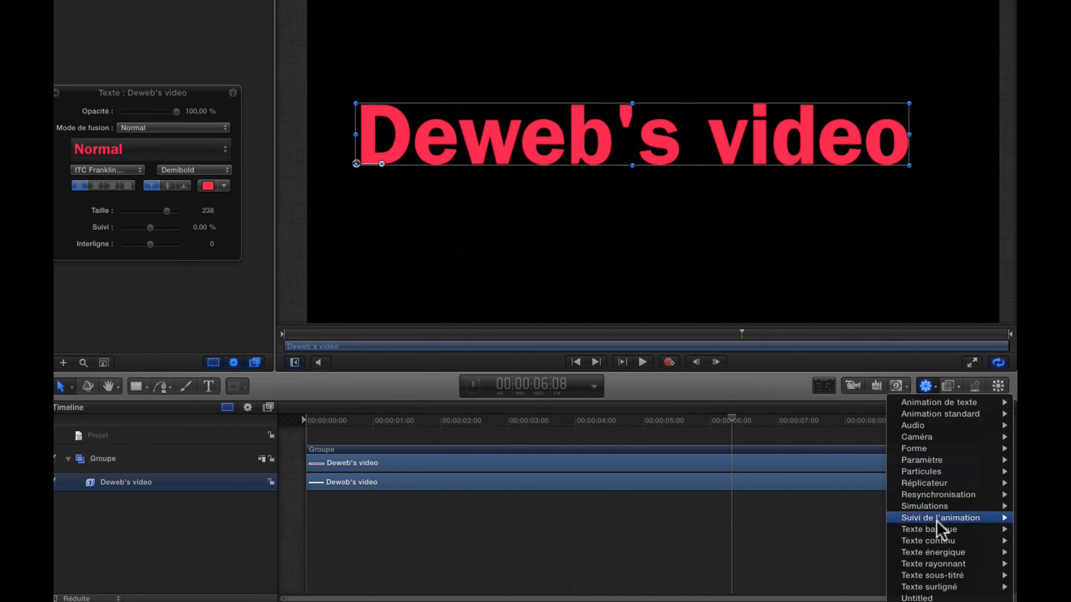
pyautogui.moveTo(935, 536)
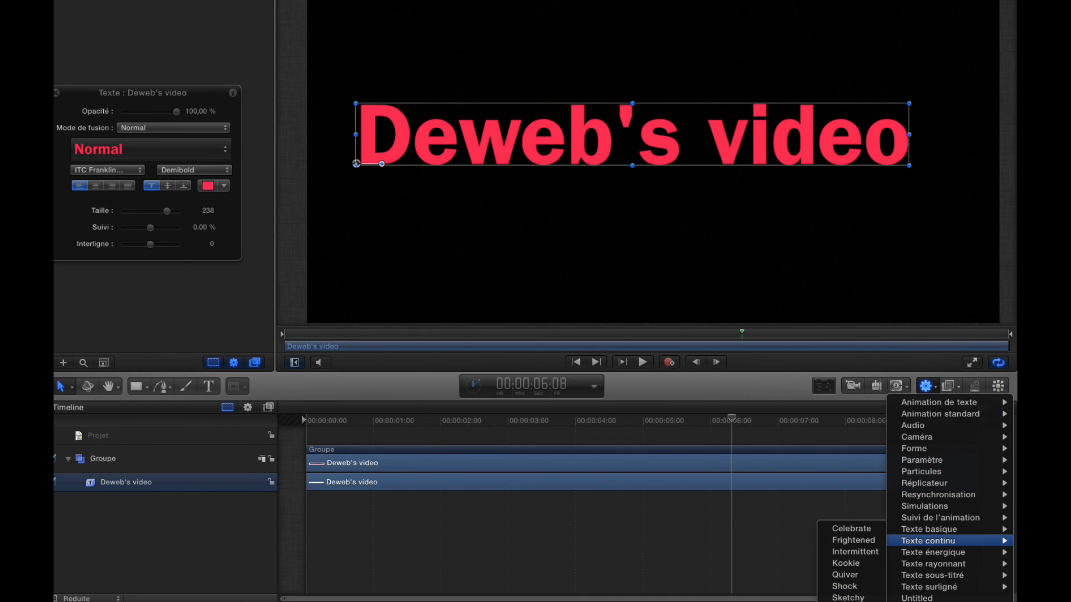
pyautogui.click(845, 586)
# Preview the flipping letter animation from the start of the timeline and stop it near the end
pyautogui.moveTo(423, 421); pyautogui.dragTo(226, 430)
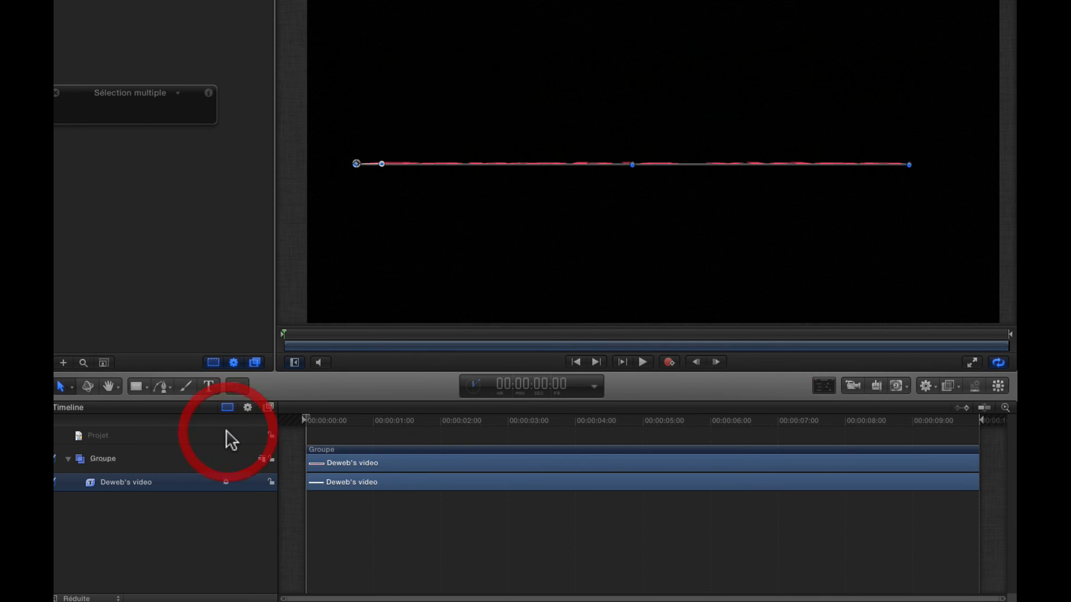
pyautogui.press('space')
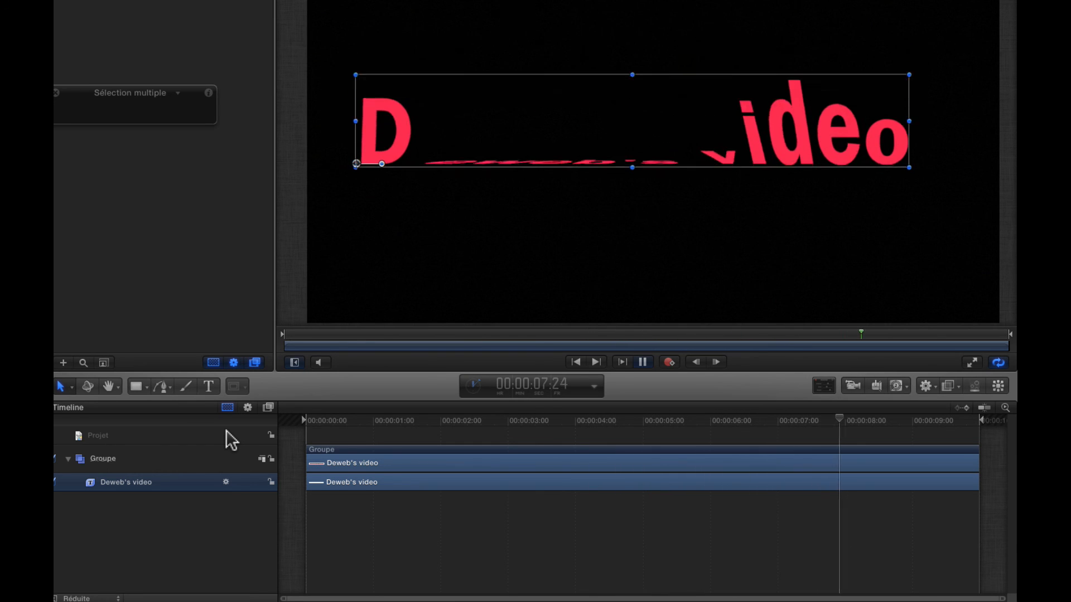
pyautogui.press('space')
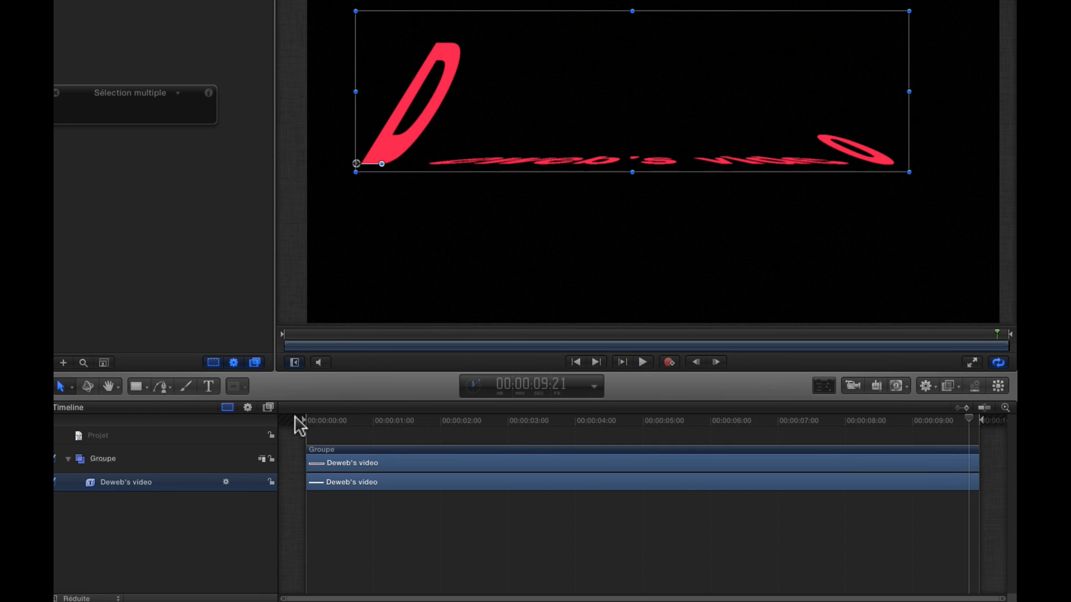